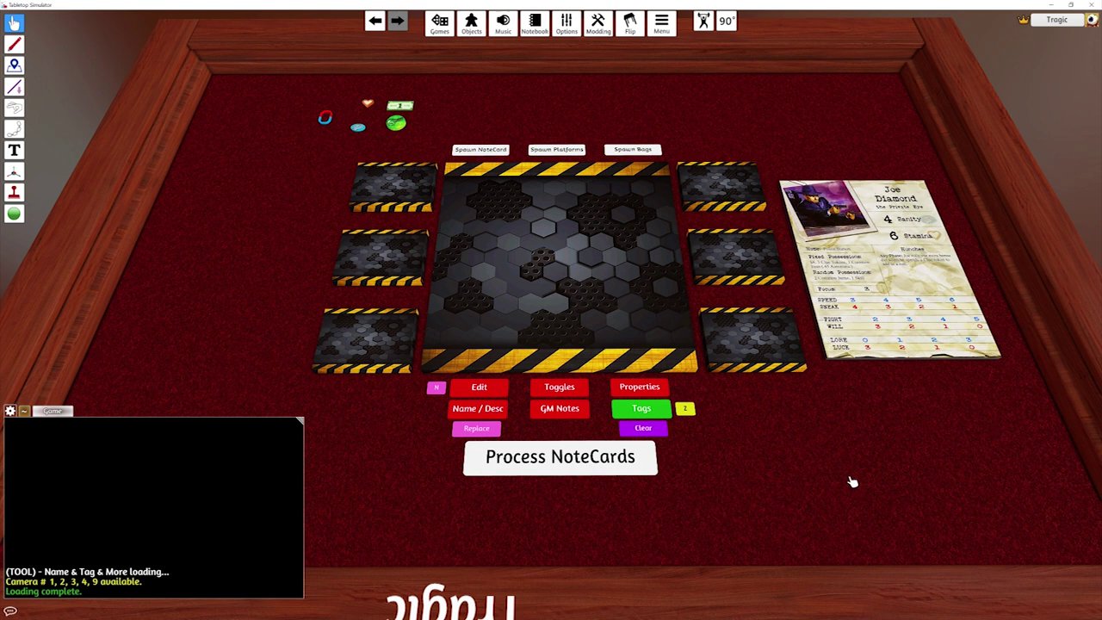
Show the snap points and look at the tags of the first Speed/Sneak snap point on the Joe Diamond sheet.
{"action": "key", "text": "d"}
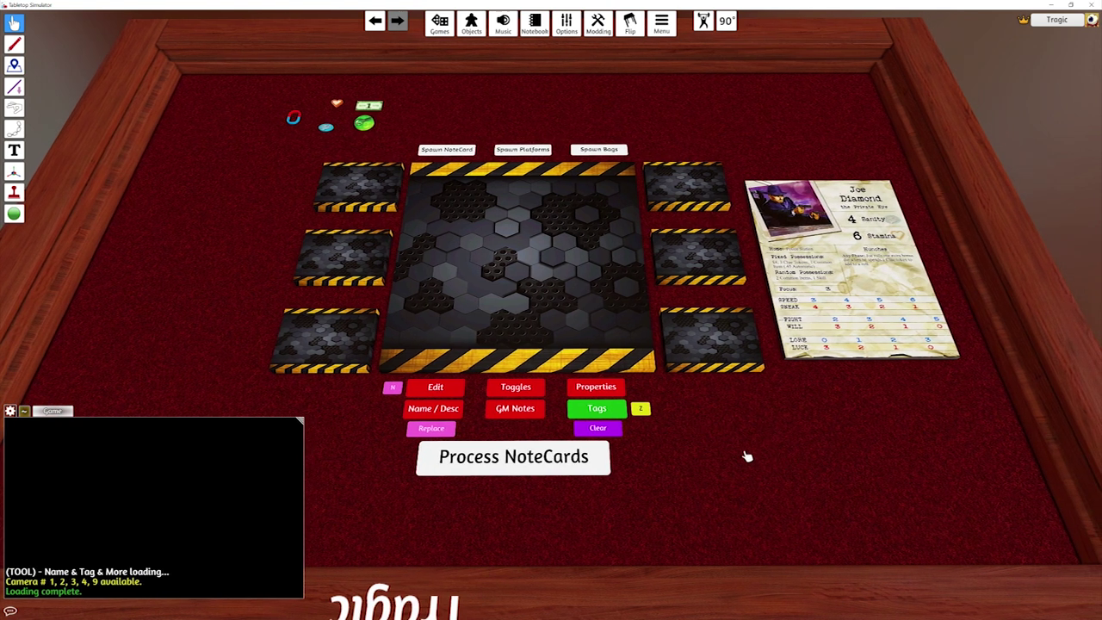
{"action": "left_click", "coordinate": [19, 217]}
{"action": "key", "text": "d"}
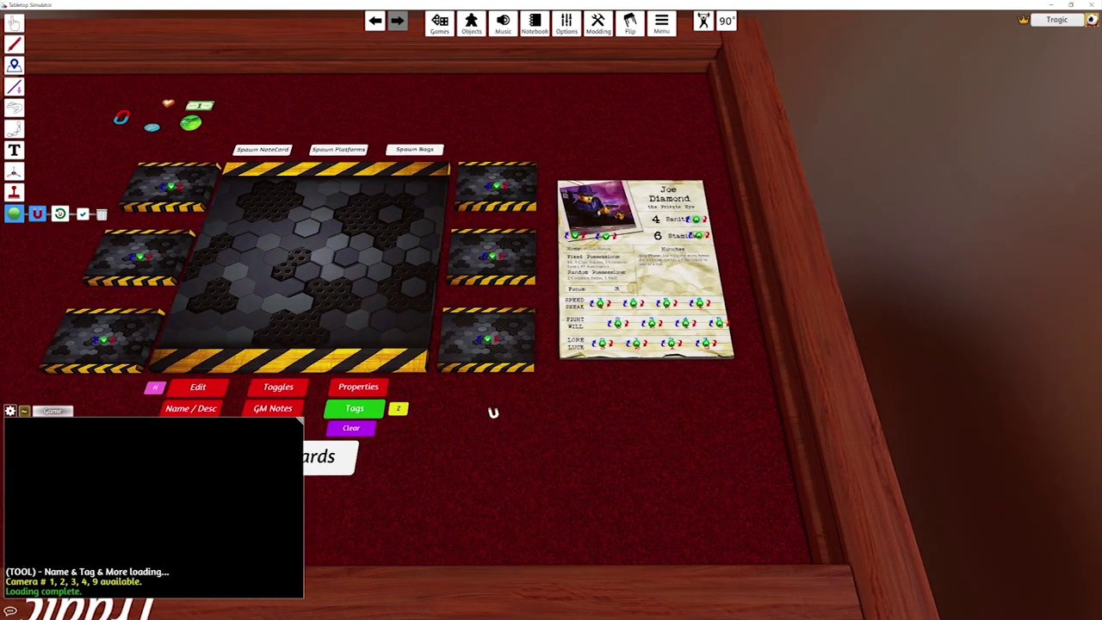
{"action": "scroll", "coordinate": [627, 407], "scroll_direction": "up", "scroll_amount": 3}
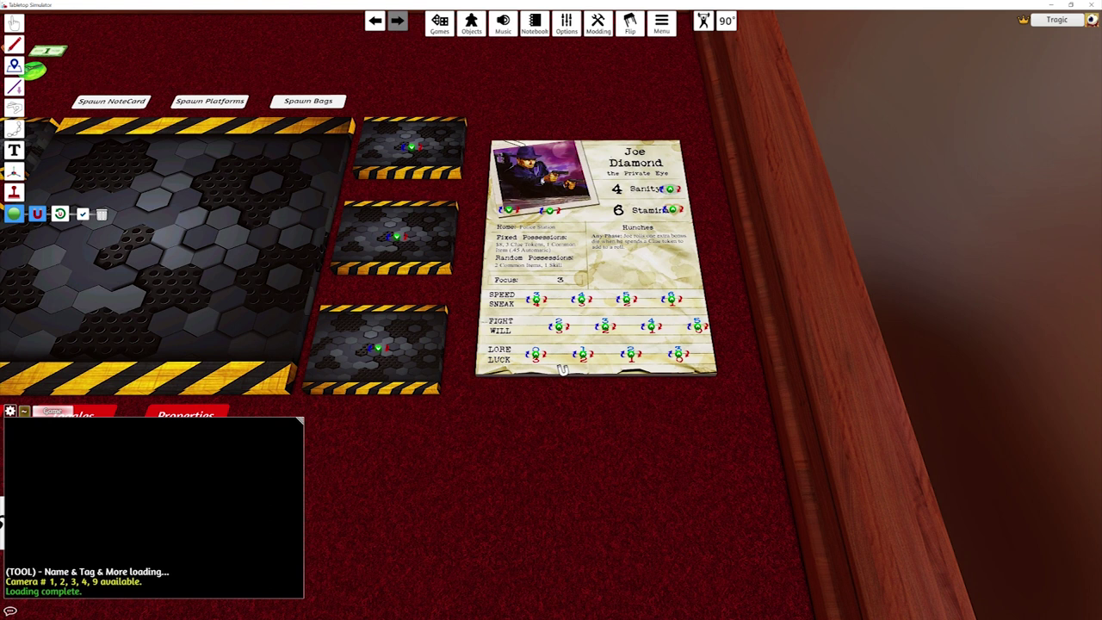
{"action": "right_click", "coordinate": [537, 301]}
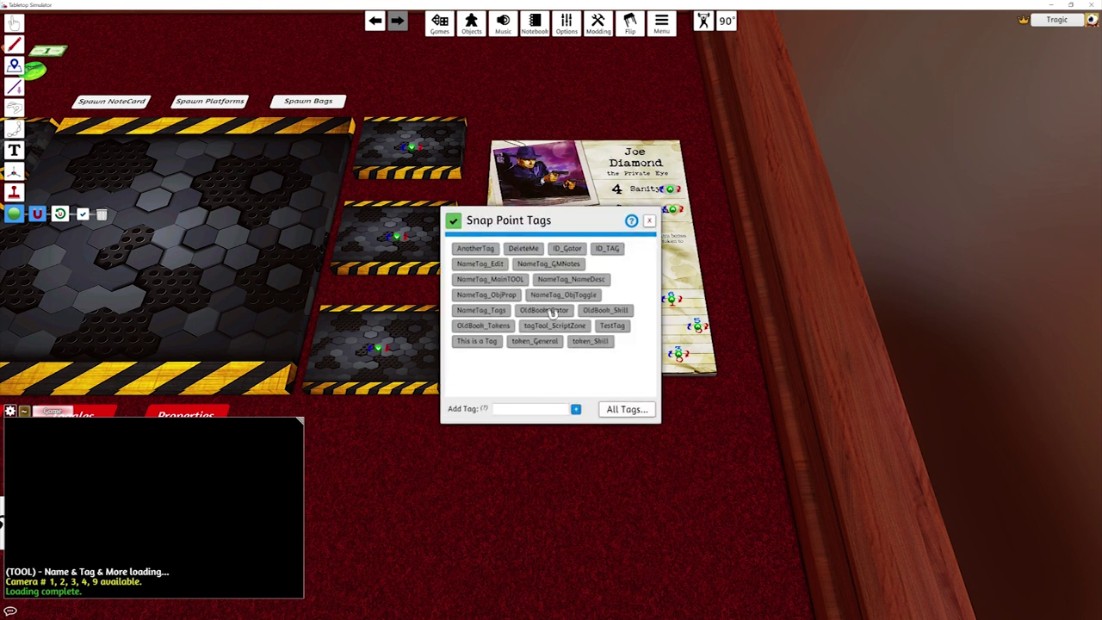
{"action": "left_click", "coordinate": [650, 221]}
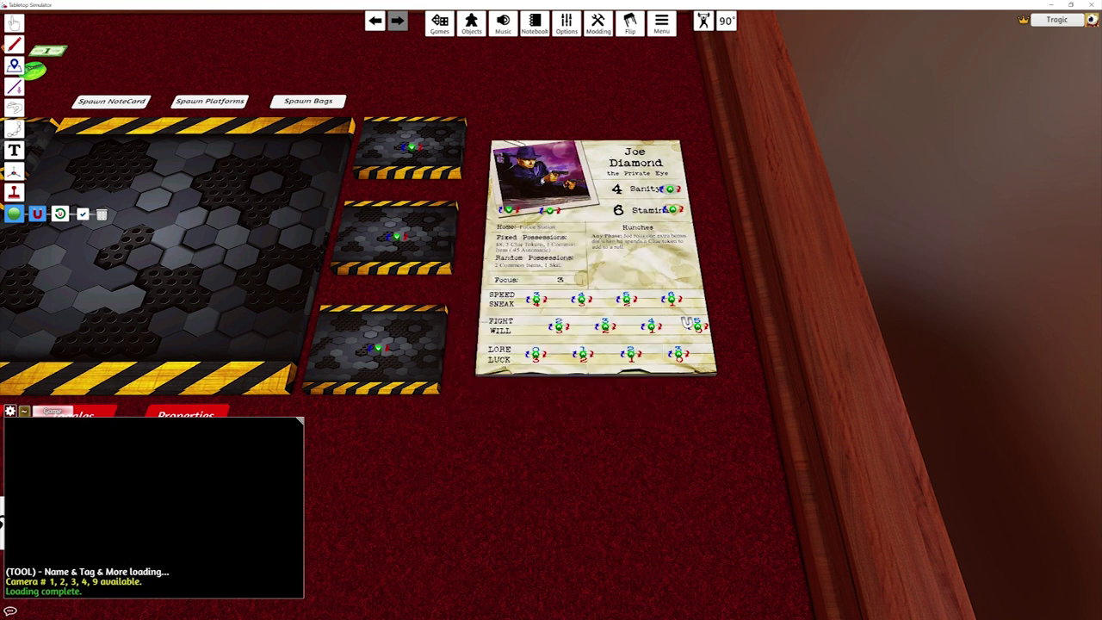
Place the Clues token on the Joe Diamond sheet and list its tags in the chat.
{"action": "left_click", "coordinate": [16, 24]}
{"action": "key", "text": "a"}
{"action": "left_click_drag", "start_coordinate": [88, 79], "coordinate": [635, 255]}
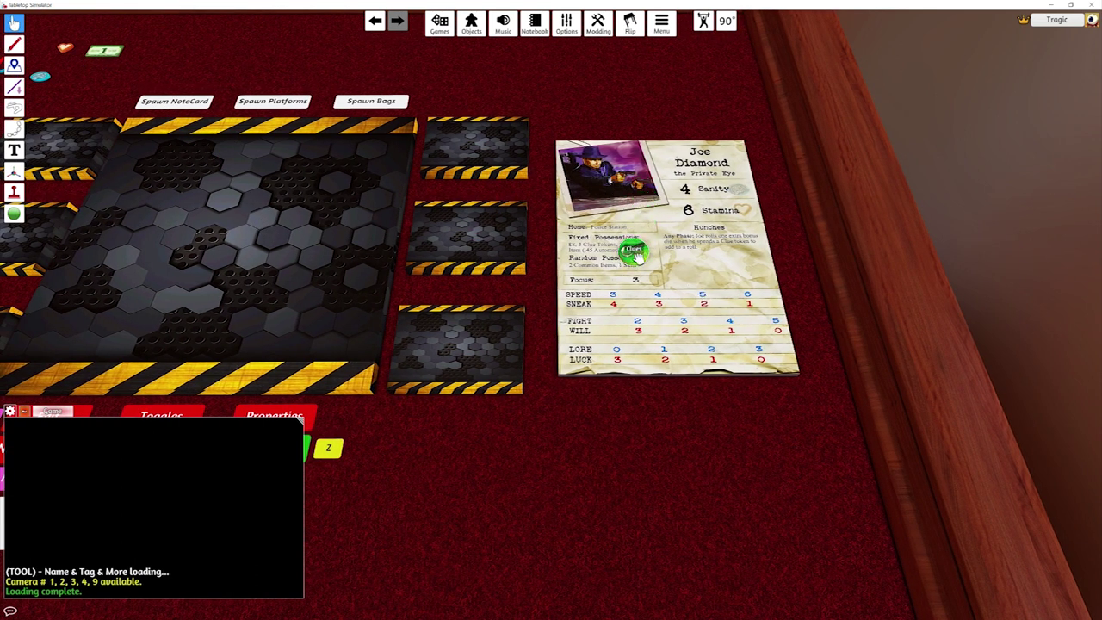
{"action": "key", "text": "KP_1"}
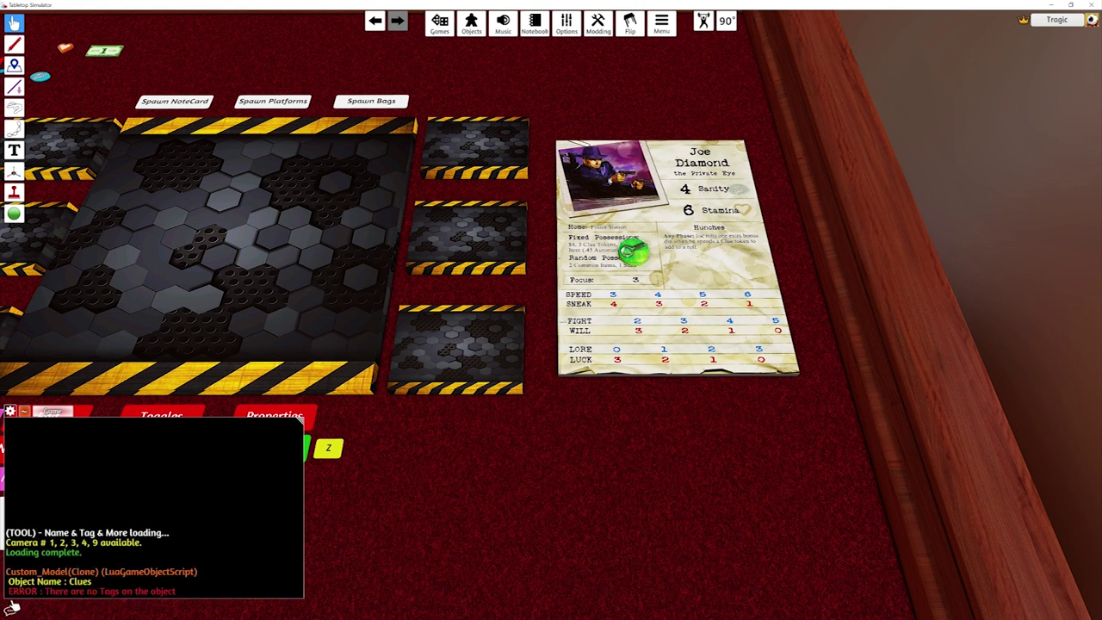
Assign TestTag to the first Speed/Sneak snap point on the Joe Diamond sheet.
{"action": "left_click", "coordinate": [14, 213]}
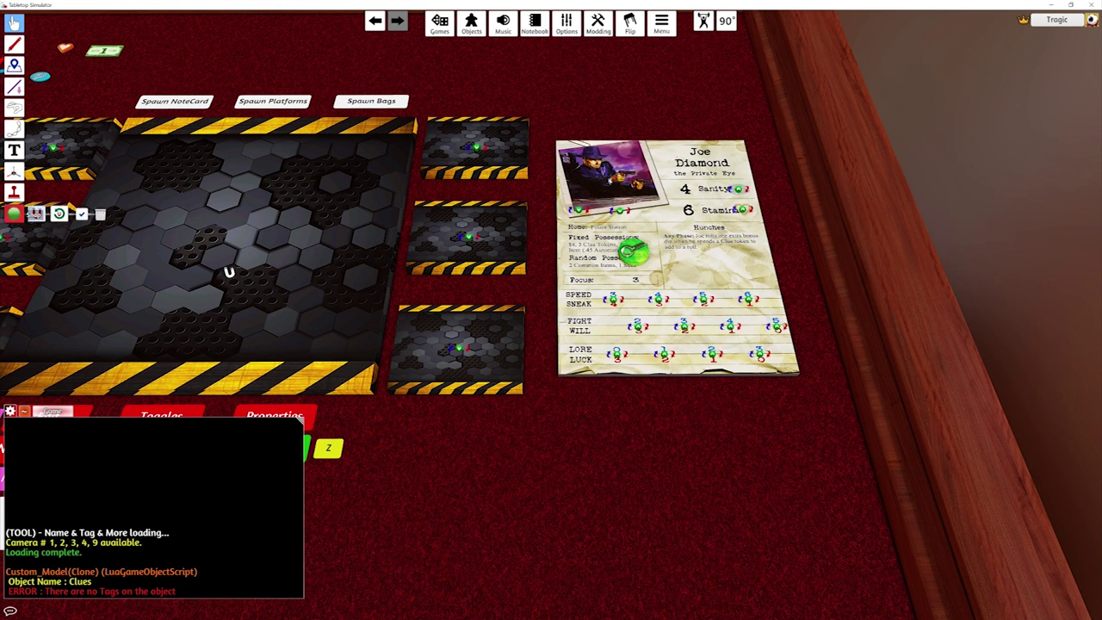
{"action": "right_click", "coordinate": [617, 301]}
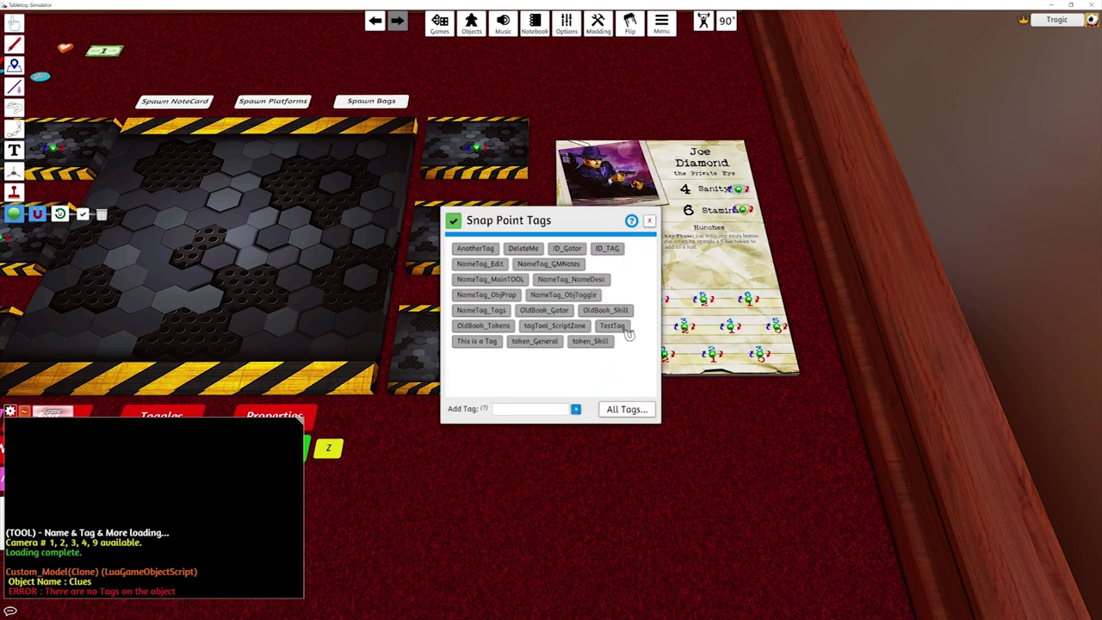
{"action": "left_click", "coordinate": [622, 329]}
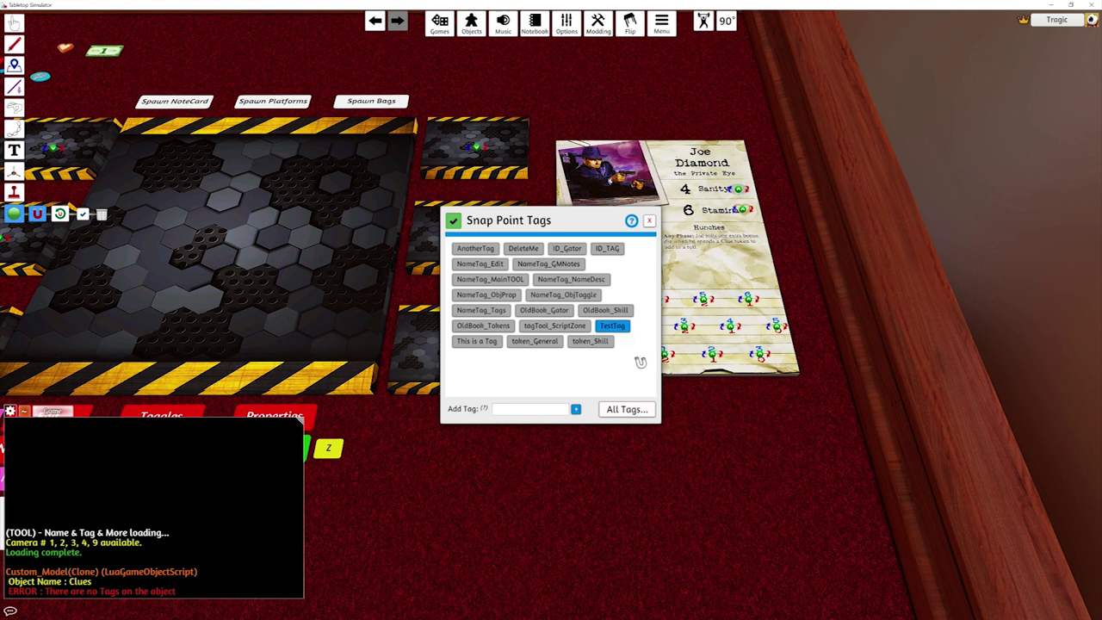
{"action": "left_click", "coordinate": [651, 222]}
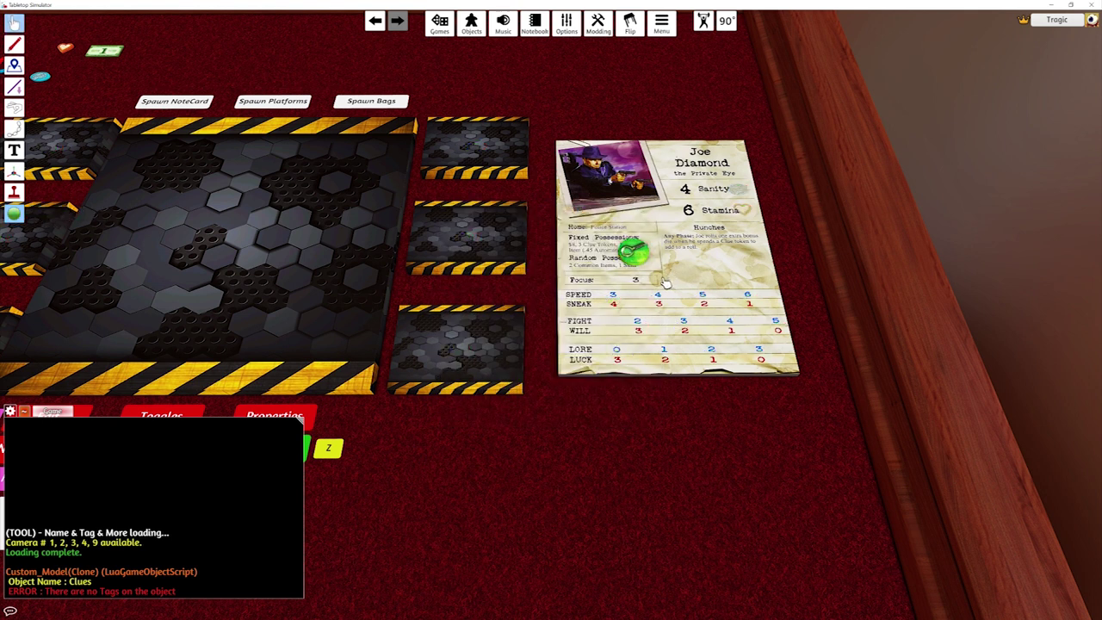
Try the Clues token on the first Speed/Sneak snap point, and assign TestTag to the token.
{"action": "mouse_move", "coordinate": [613, 297]}
{"action": "left_mouse_down"}
{"action": "mouse_move", "coordinate": [662, 299]}
{"action": "mouse_move", "coordinate": [605, 297]}
{"action": "mouse_move", "coordinate": [620, 296]}
{"action": "mouse_move", "coordinate": [615, 260]}
{"action": "left_mouse_up"}
{"action": "right_click", "coordinate": [615, 259]}
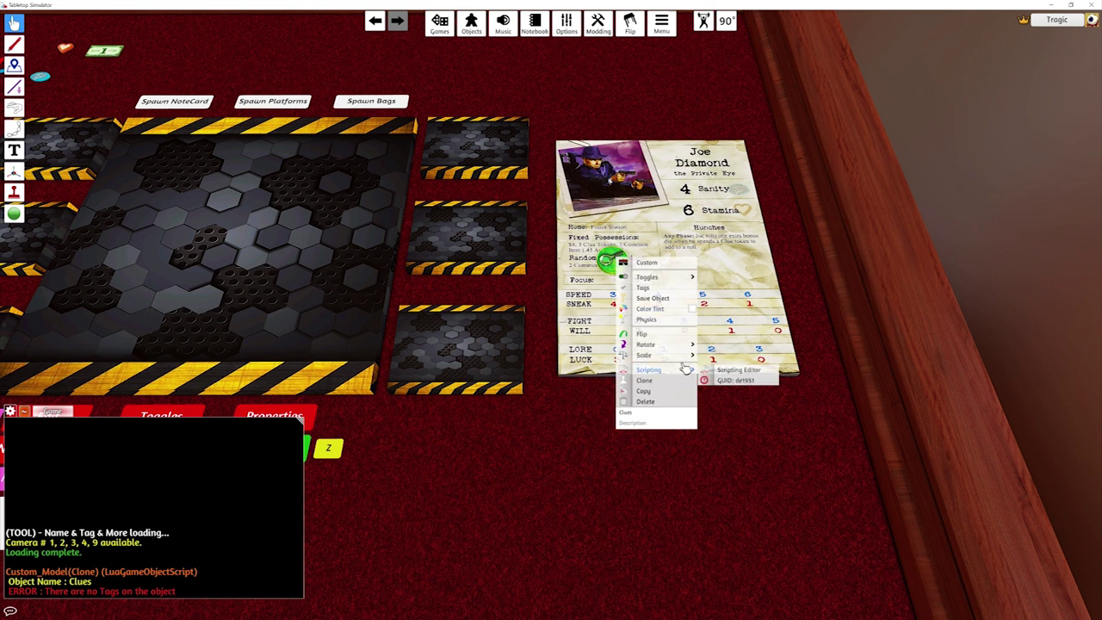
{"action": "mouse_move", "coordinate": [674, 279]}
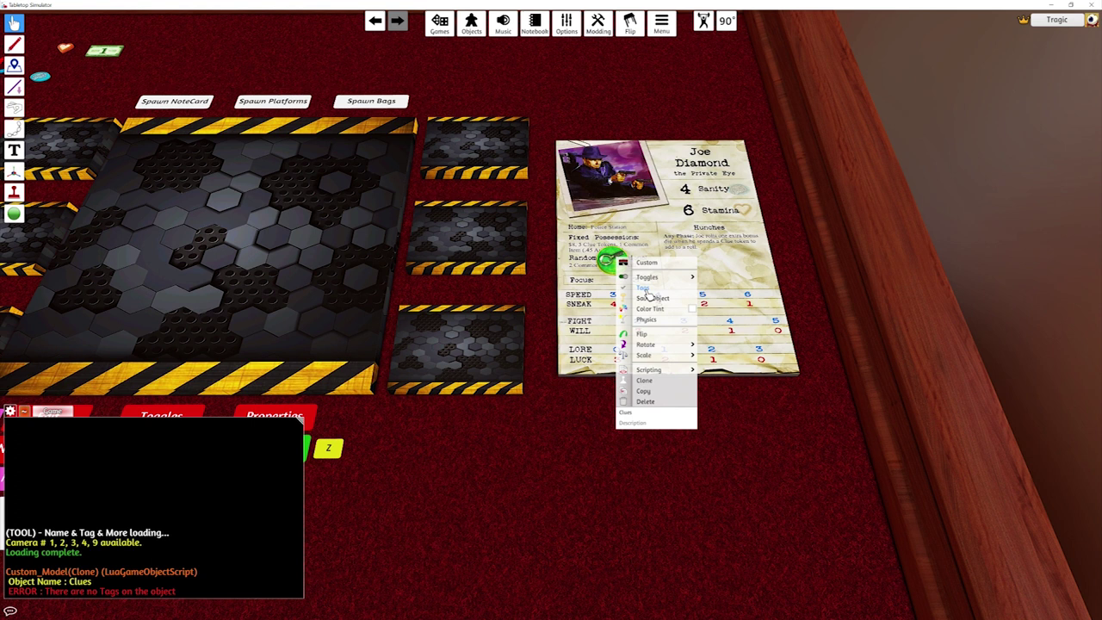
{"action": "left_click", "coordinate": [647, 289]}
{"action": "left_click", "coordinate": [616, 327]}
{"action": "left_click", "coordinate": [649, 221]}
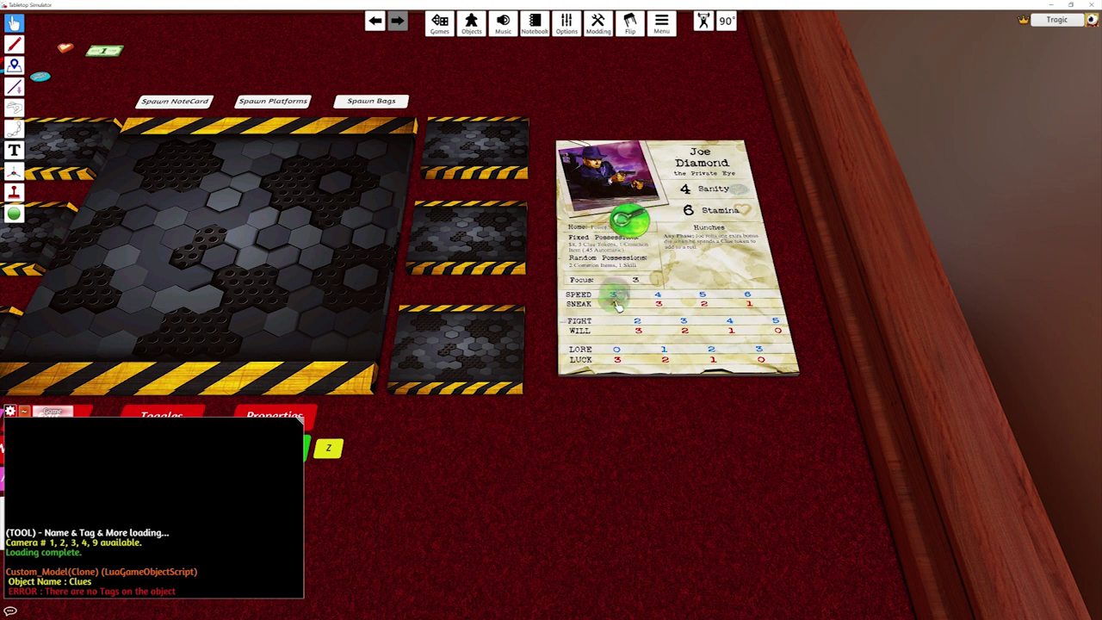
Move the Clues token off the Joe Diamond sheet, back to the other tokens above the tagging tool.
{"action": "left_click_drag", "start_coordinate": [616, 299], "coordinate": [107, 88]}
{"action": "scroll", "coordinate": [656, 371], "scroll_direction": "down", "scroll_amount": 1}
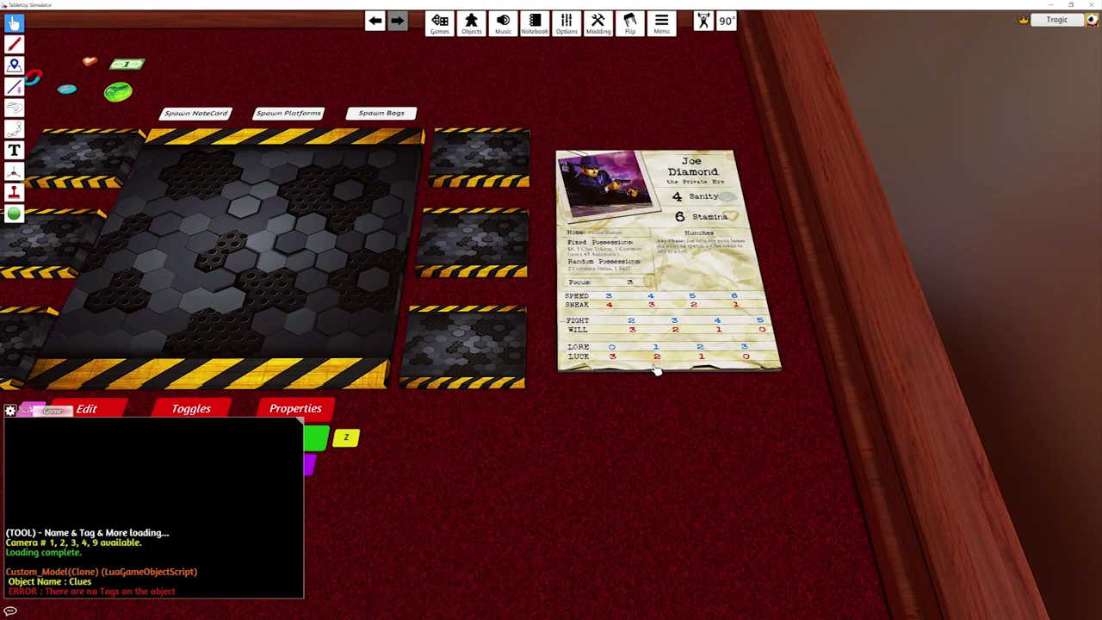
{"action": "key", "text": "a"}
{"action": "key", "text": "a"}
{"action": "key", "text": "s"}
{"action": "key", "text": "s"}
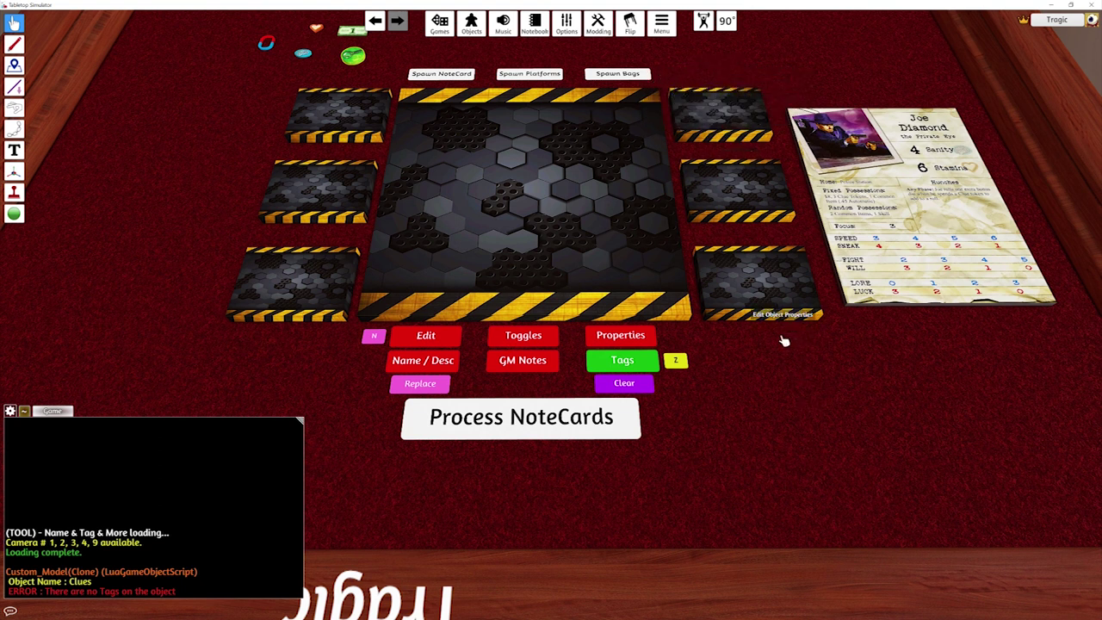
Cycle the tagging tool's tag mode to Remove.
{"action": "left_click", "coordinate": [652, 393]}
{"action": "left_click", "coordinate": [653, 393]}
{"action": "left_click", "coordinate": [653, 392]}
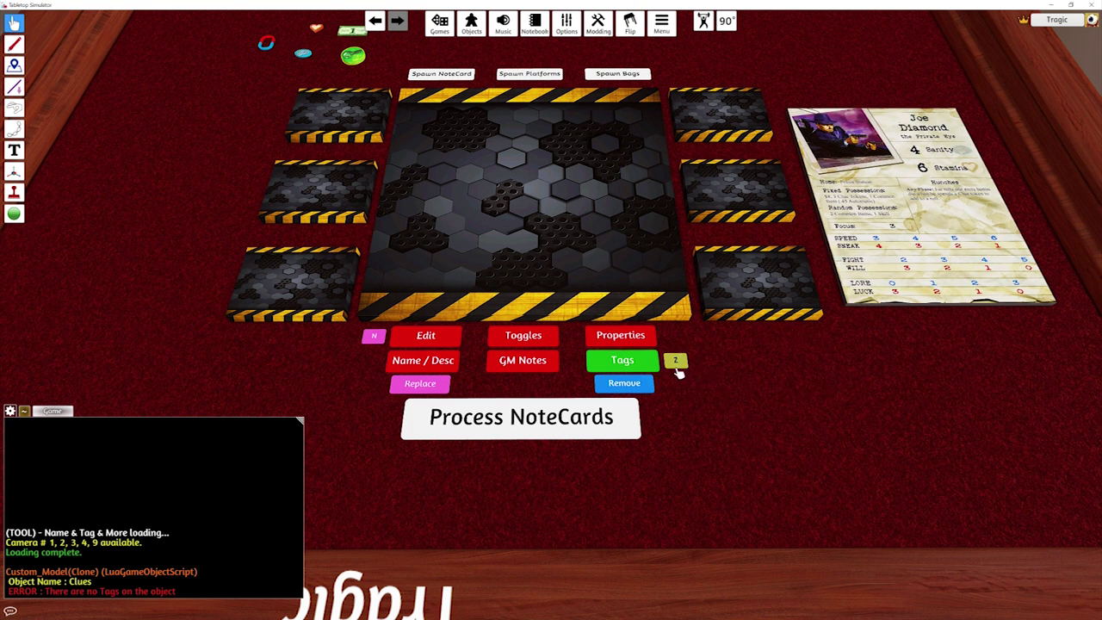
{"action": "key", "text": "d"}
{"action": "key", "text": "w"}
{"action": "scroll", "coordinate": [743, 425], "scroll_direction": "down", "scroll_amount": 1}
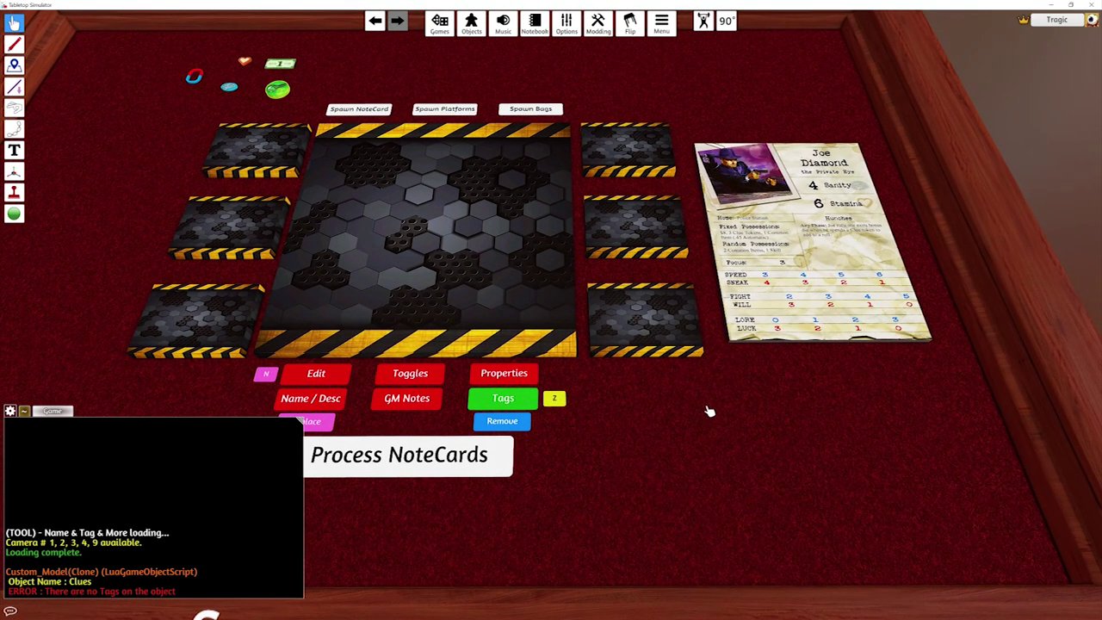
{"action": "key", "text": "a"}
{"action": "key", "text": "a"}
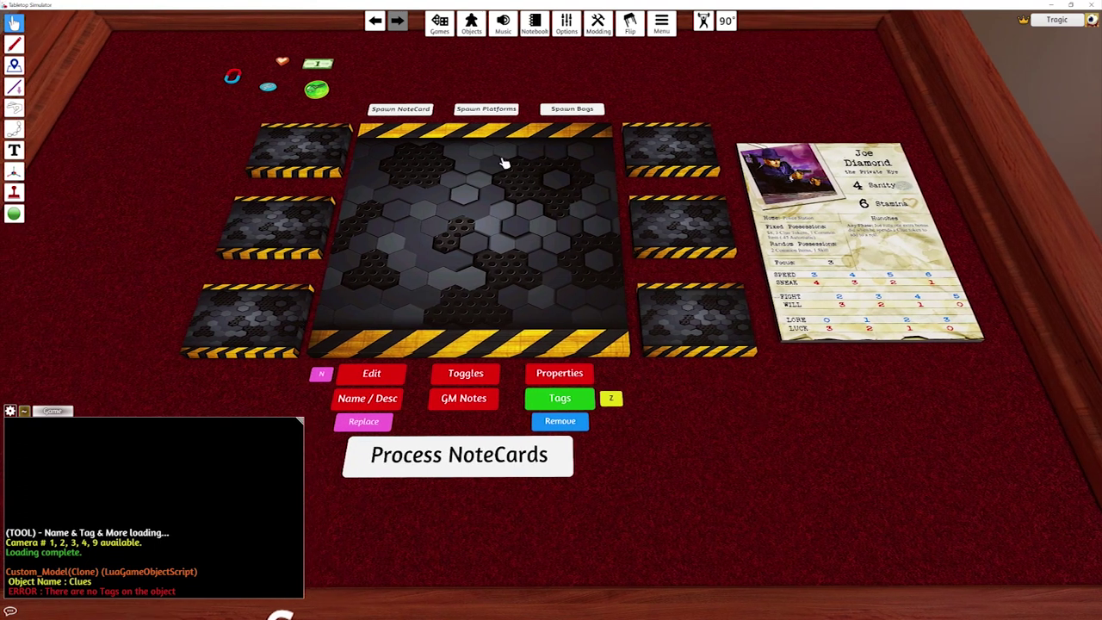
{"action": "key", "text": "a"}
{"action": "key", "text": "w"}
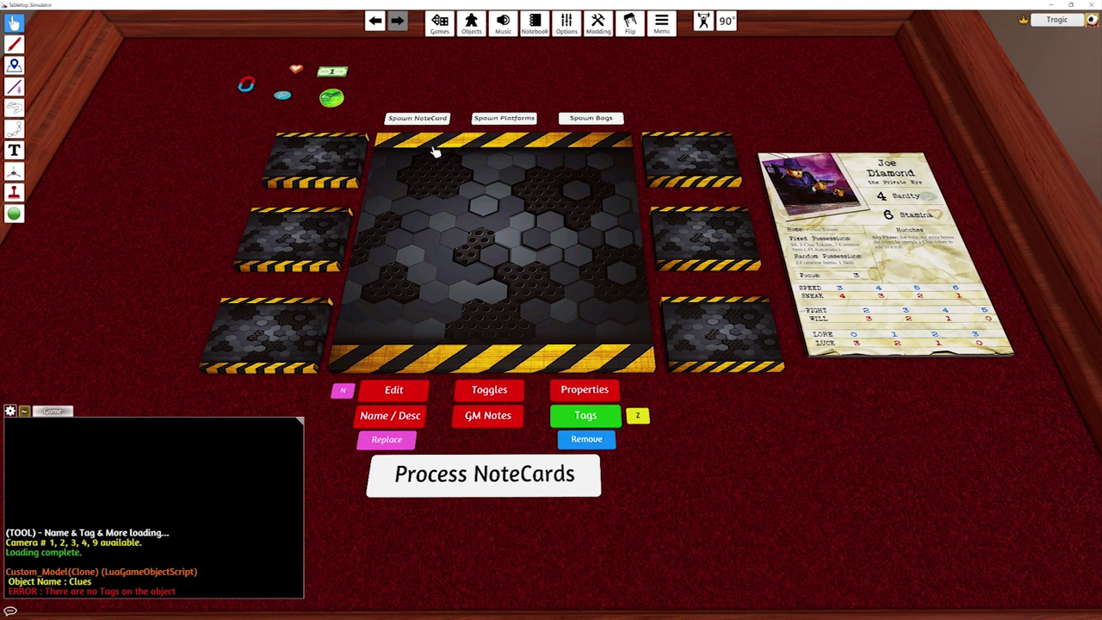
Spawn a notecard, place it on the tool's upper-right small platform and set its description to "add Token_General".
{"action": "left_click", "coordinate": [431, 120]}
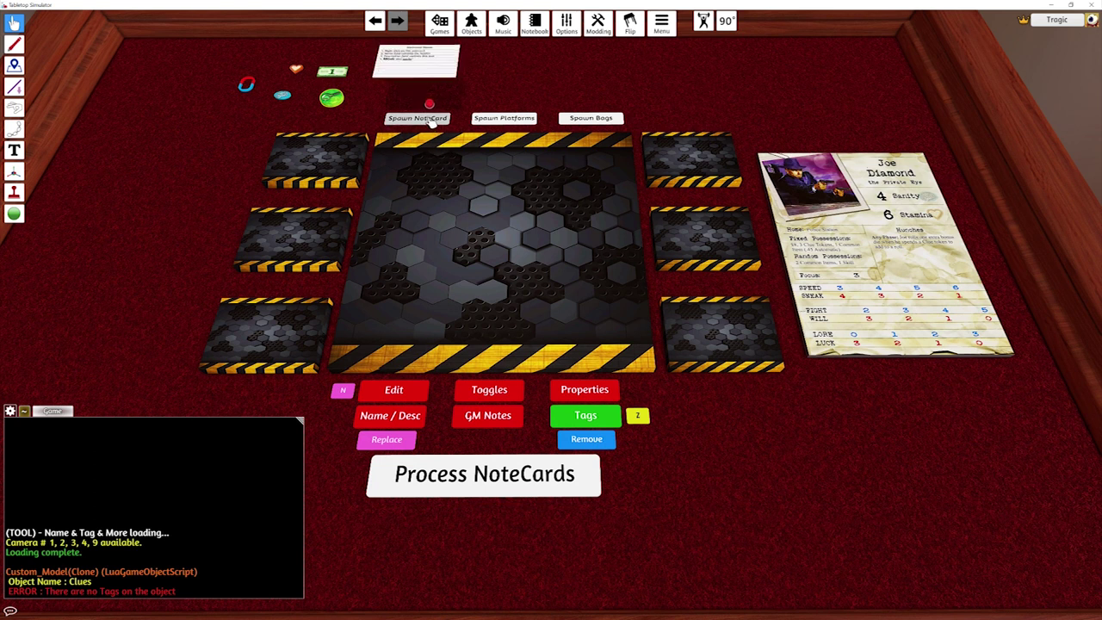
{"action": "left_click_drag", "start_coordinate": [416, 64], "coordinate": [691, 162]}
{"action": "right_click", "coordinate": [691, 162]}
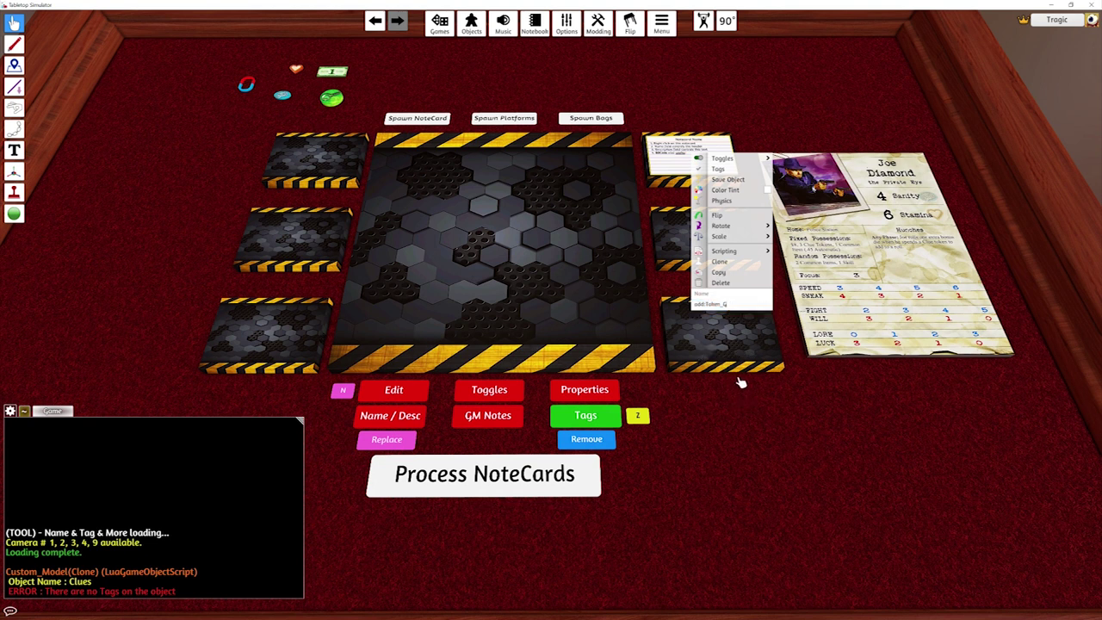
{"action": "left_click", "coordinate": [739, 433]}
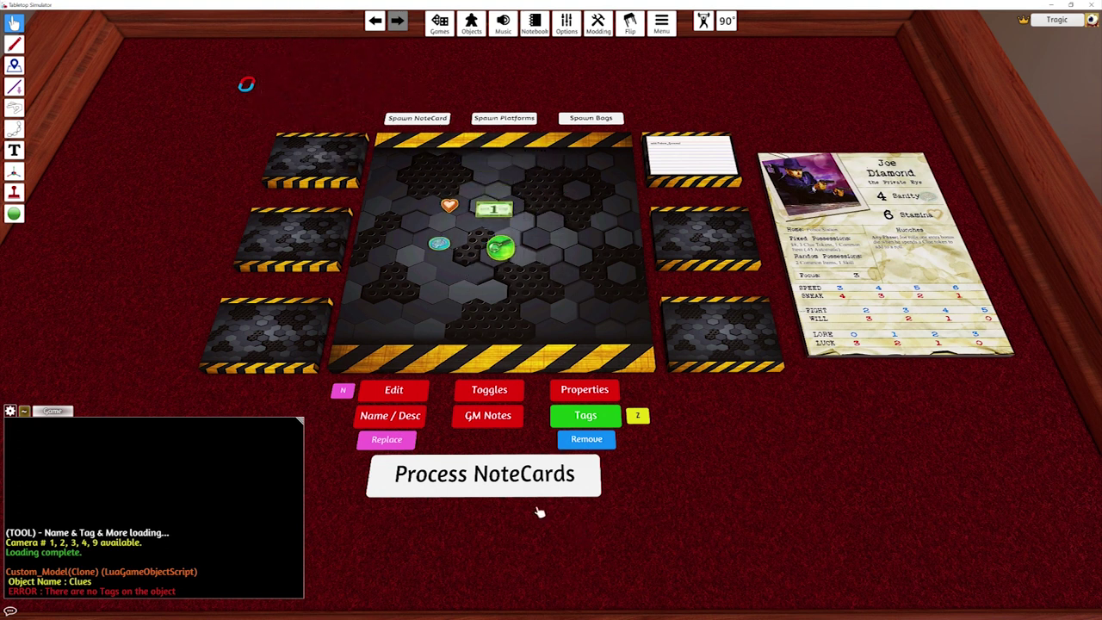
Set the tool's tag mode to Replace and process the notecard for the four tokens on the main platform.
{"action": "left_click", "coordinate": [596, 446]}
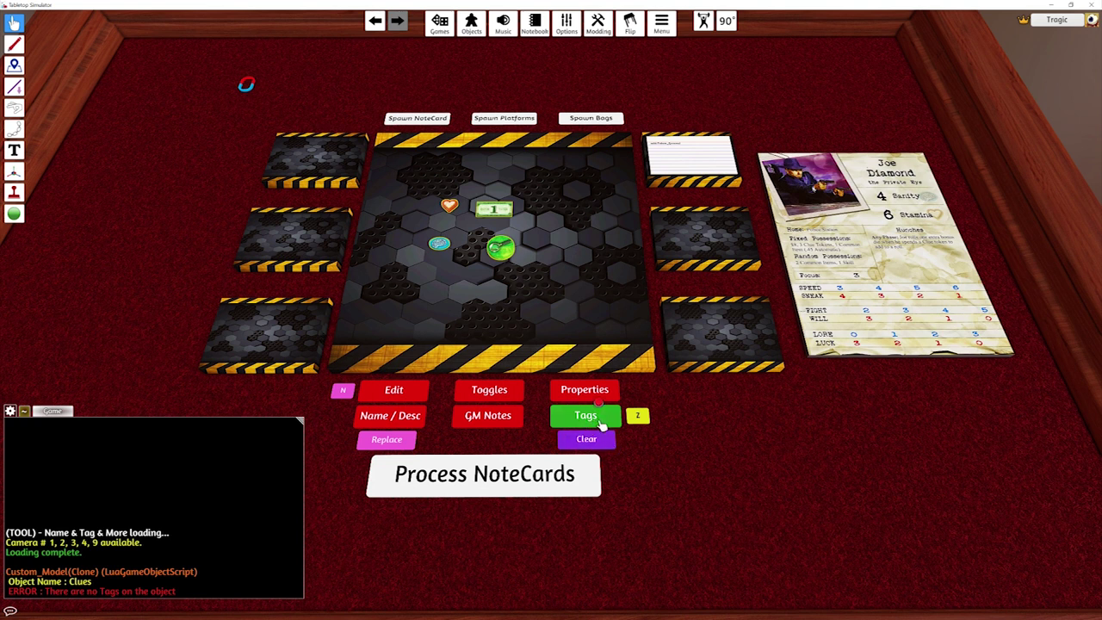
{"action": "left_click", "coordinate": [597, 447]}
{"action": "left_click", "coordinate": [596, 446]}
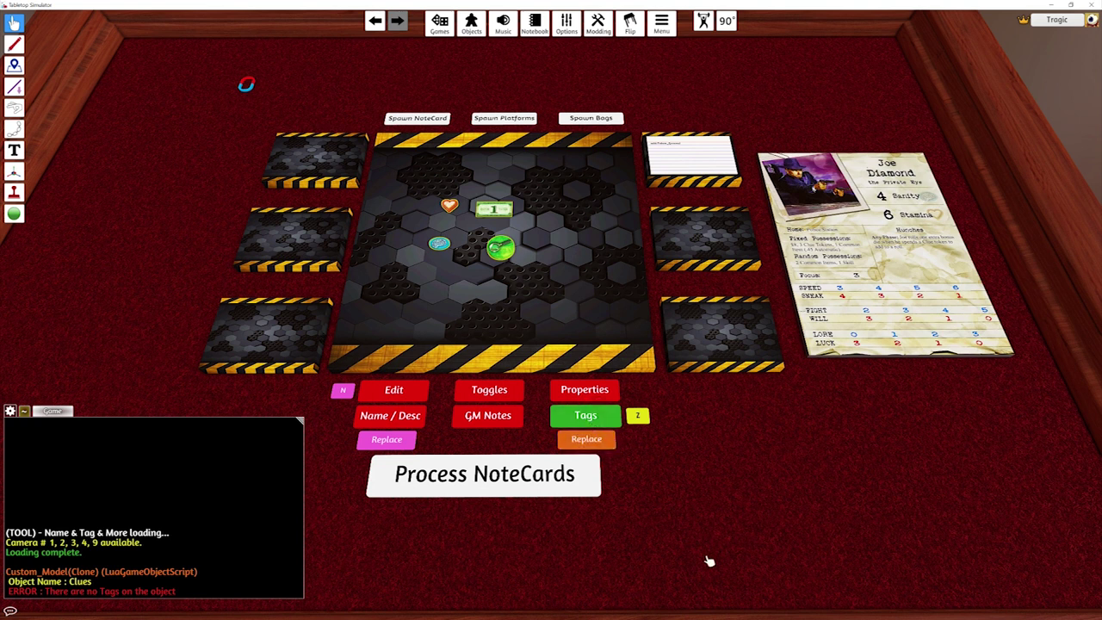
{"action": "left_click", "coordinate": [538, 479]}
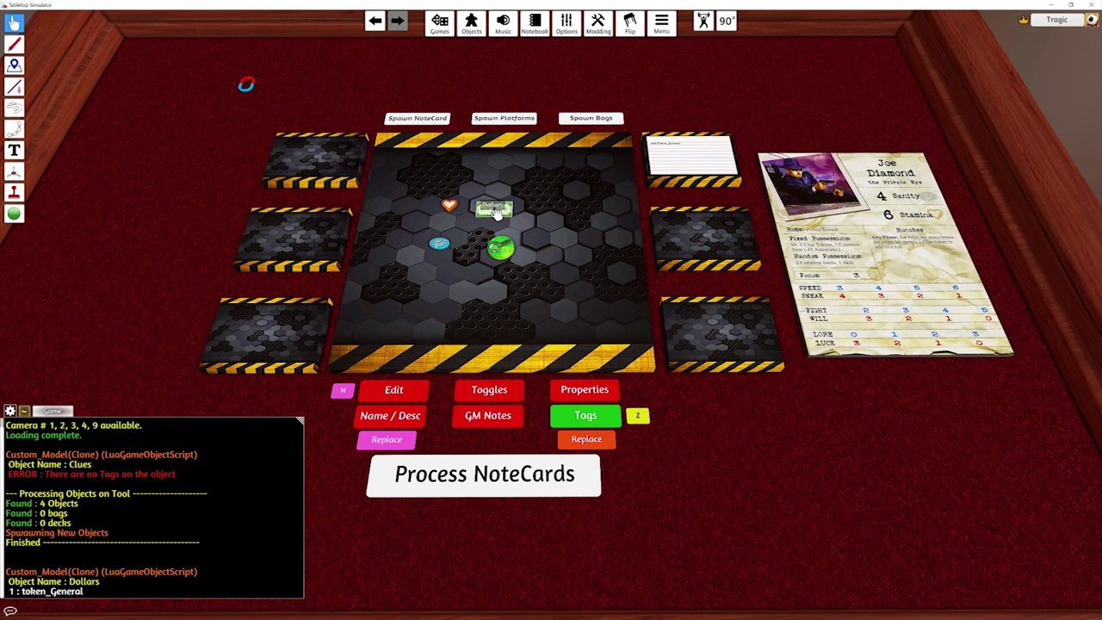
Move the four general tokens off the main platform and put the skill marker on it instead.
{"action": "left_click_drag", "start_coordinate": [541, 185], "coordinate": [428, 296]}
{"action": "left_click_drag", "start_coordinate": [480, 253], "coordinate": [354, 110]}
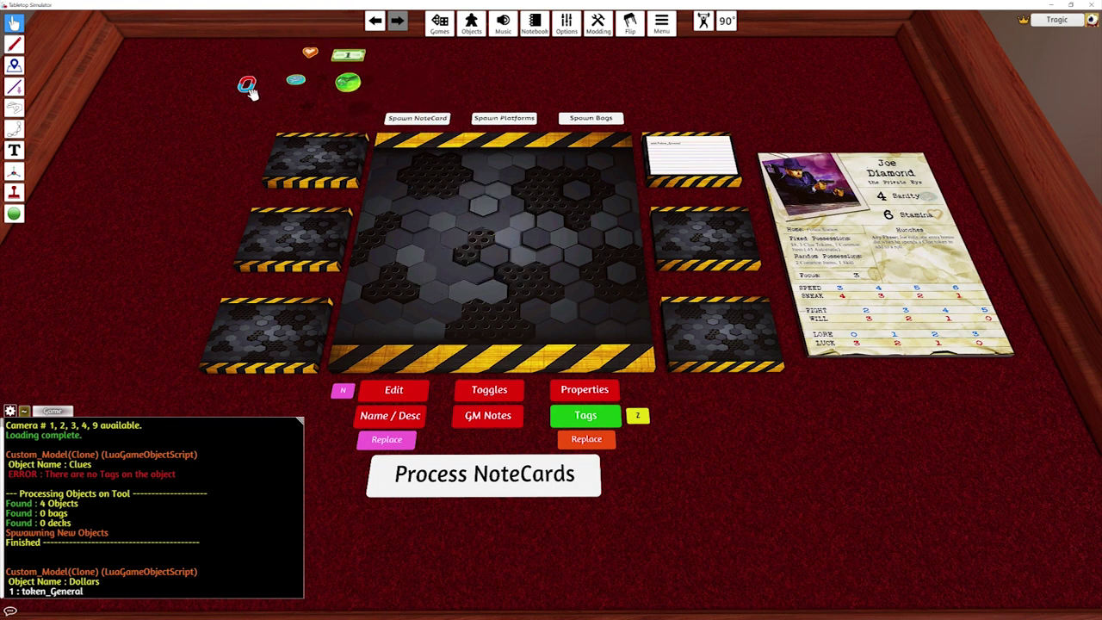
{"action": "left_click_drag", "start_coordinate": [248, 86], "coordinate": [500, 233]}
Swap the notecard on the upper-right small platform for another one with the description "add Token_Skill".
{"action": "left_click_drag", "start_coordinate": [691, 166], "coordinate": [693, 91]}
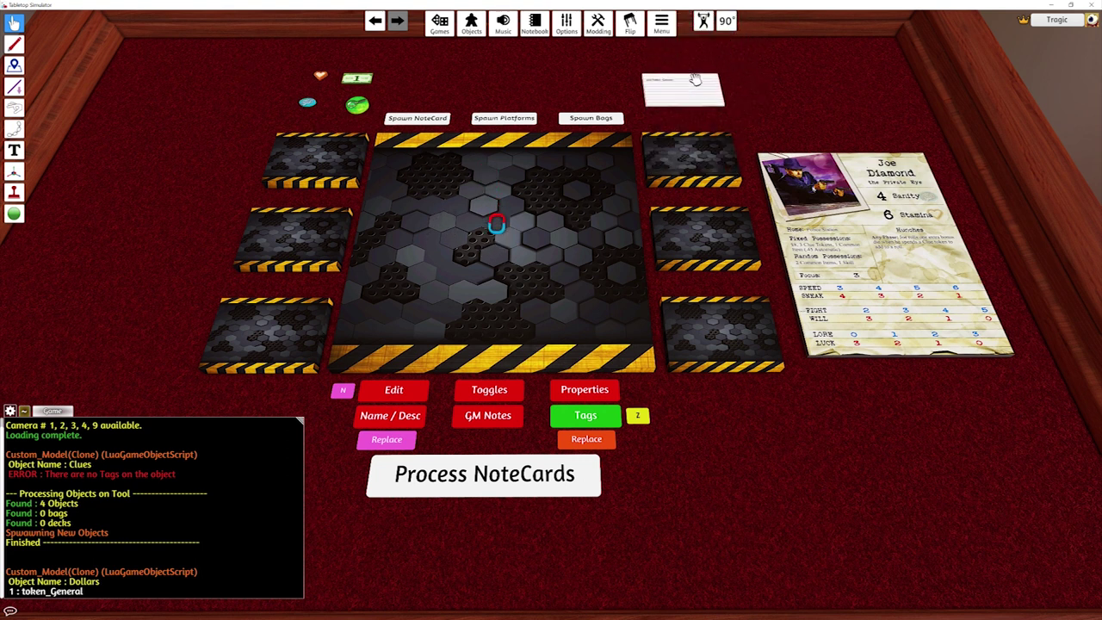
{"action": "left_click_drag", "start_coordinate": [702, 163], "coordinate": [699, 161]}
{"action": "right_click", "coordinate": [702, 162]}
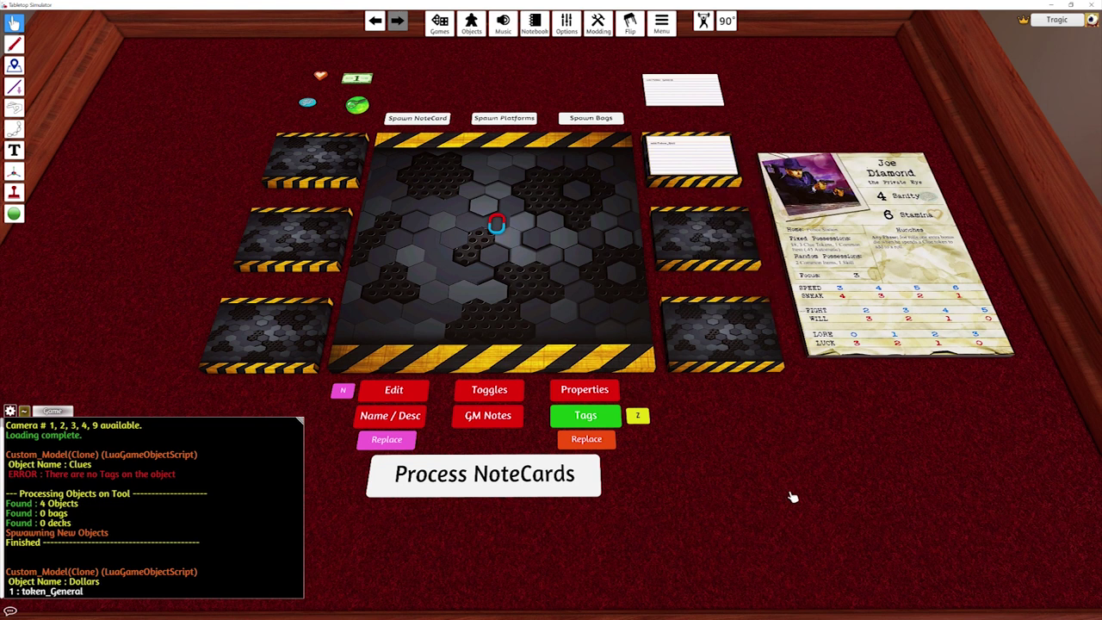
Process the notecard for the skill marker and move the marker off the main platform beside the other tokens.
{"action": "left_click", "coordinate": [516, 480]}
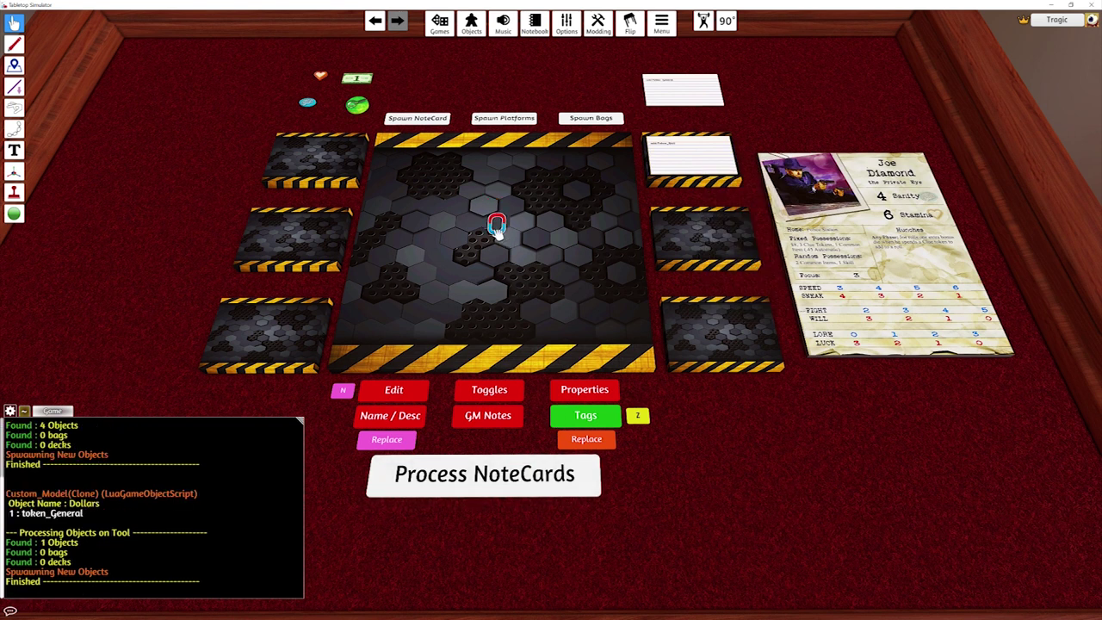
{"action": "left_click_drag", "start_coordinate": [496, 225], "coordinate": [427, 93]}
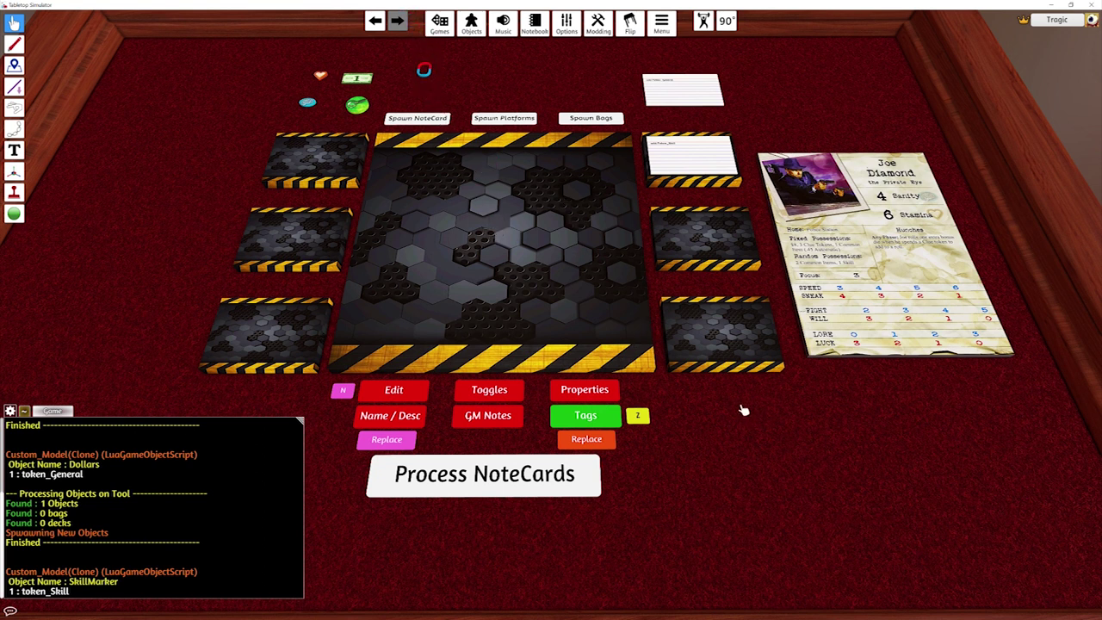
Draw a scripting zone over the Speed/Sneak, Fight/Will and Lore/Luck rows of the character sheet in top-down view.
{"action": "key", "text": "d"}
{"action": "key", "text": "w"}
{"action": "key", "text": "d"}
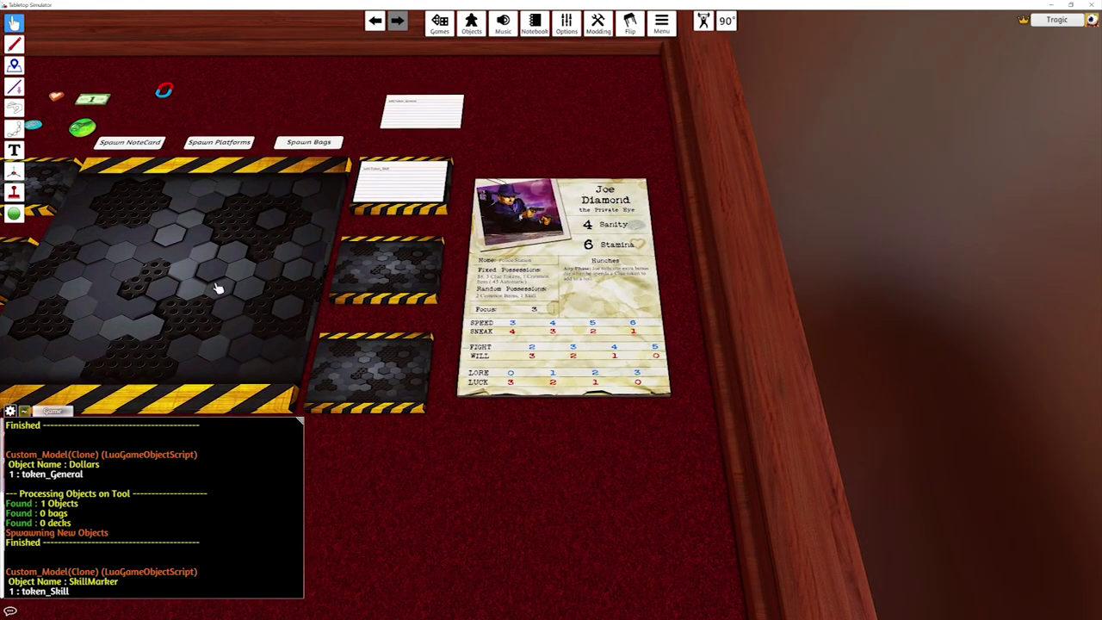
{"action": "key", "text": "p"}
{"action": "key", "text": "p"}
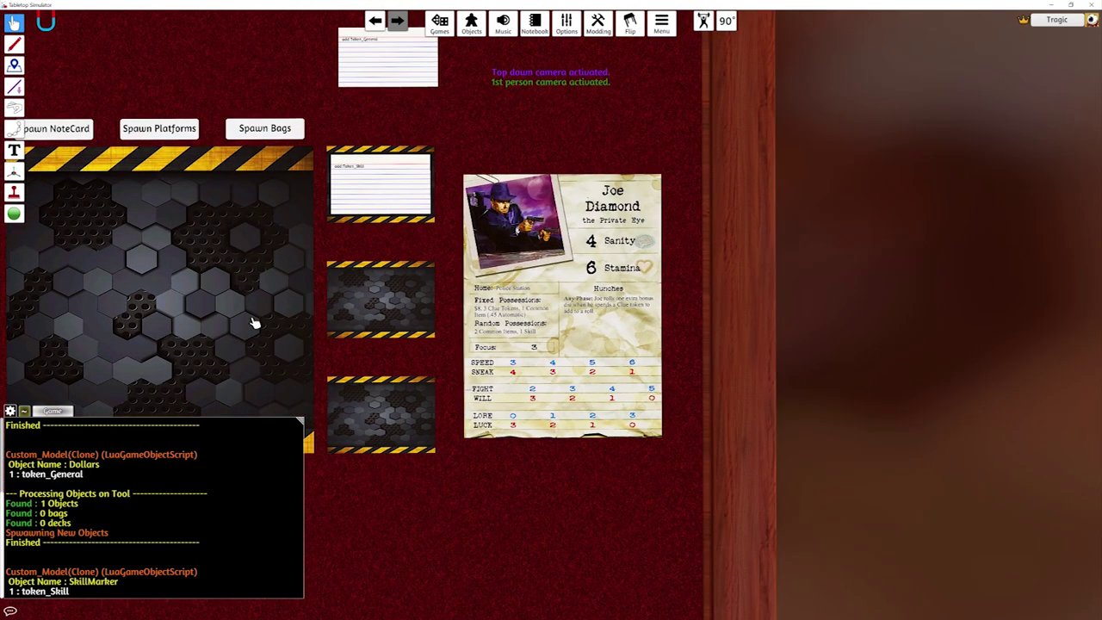
{"action": "key", "text": "s"}
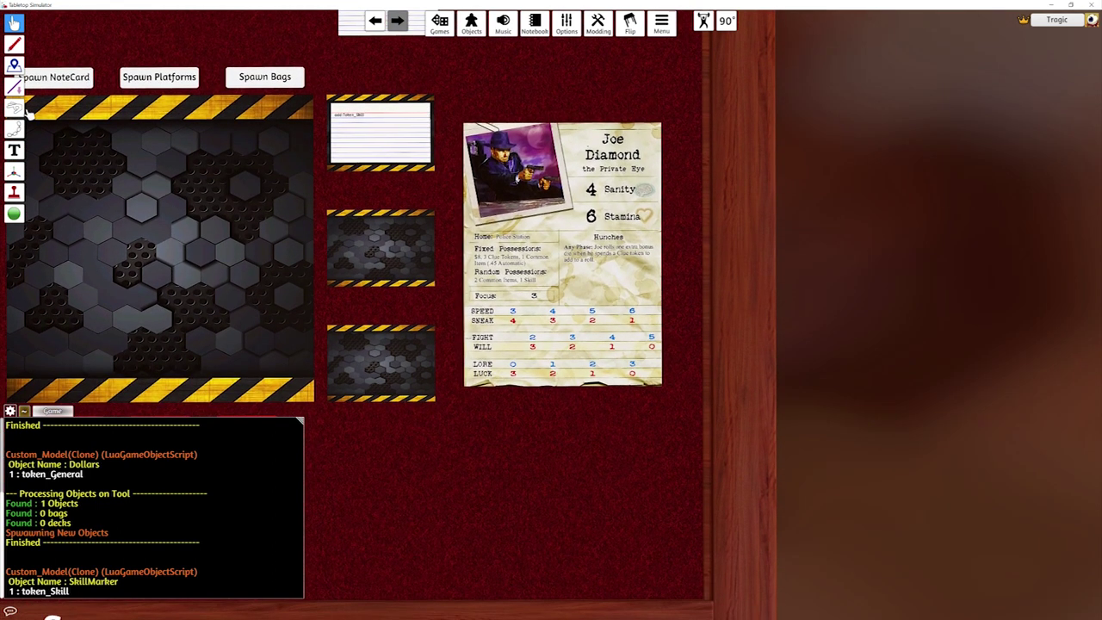
{"action": "mouse_move", "coordinate": [14, 69]}
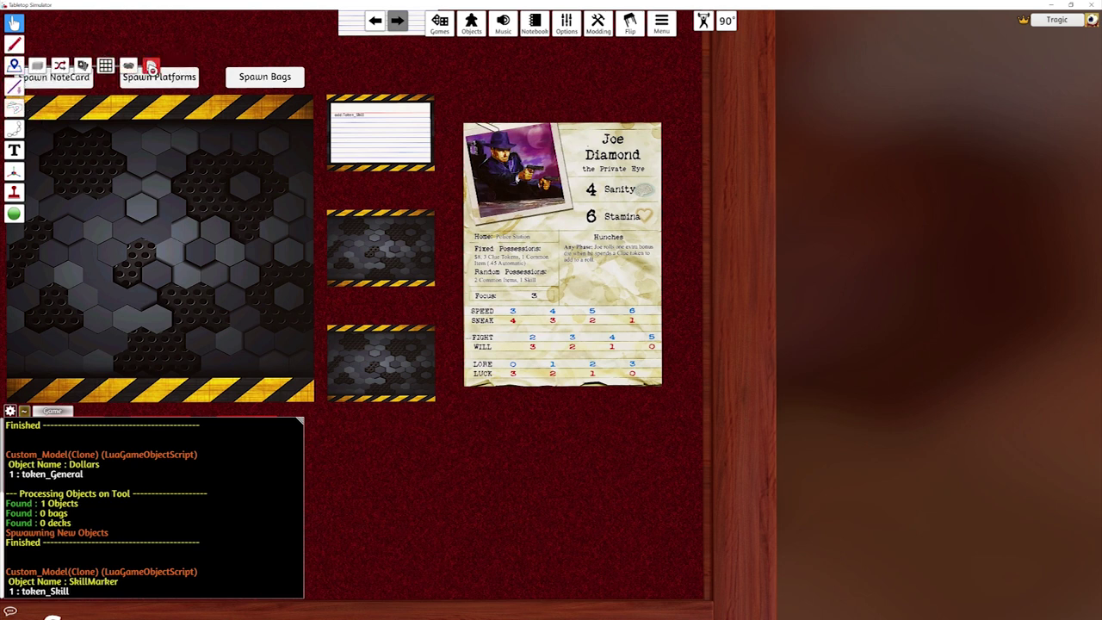
{"action": "left_click", "coordinate": [151, 66]}
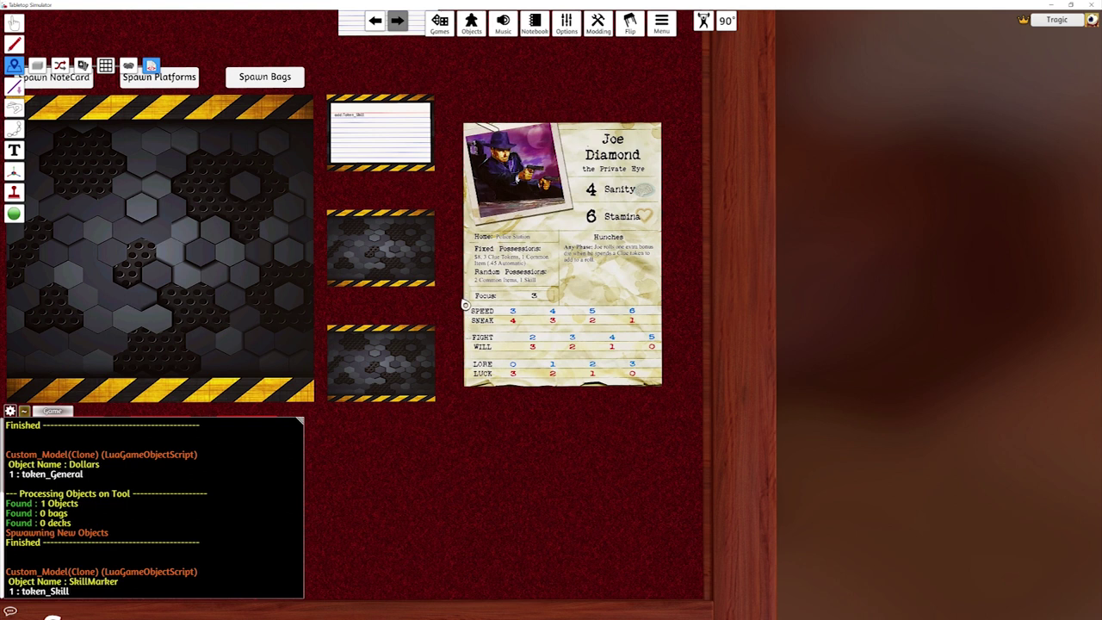
{"action": "left_click_drag", "start_coordinate": [483, 347], "coordinate": [673, 399]}
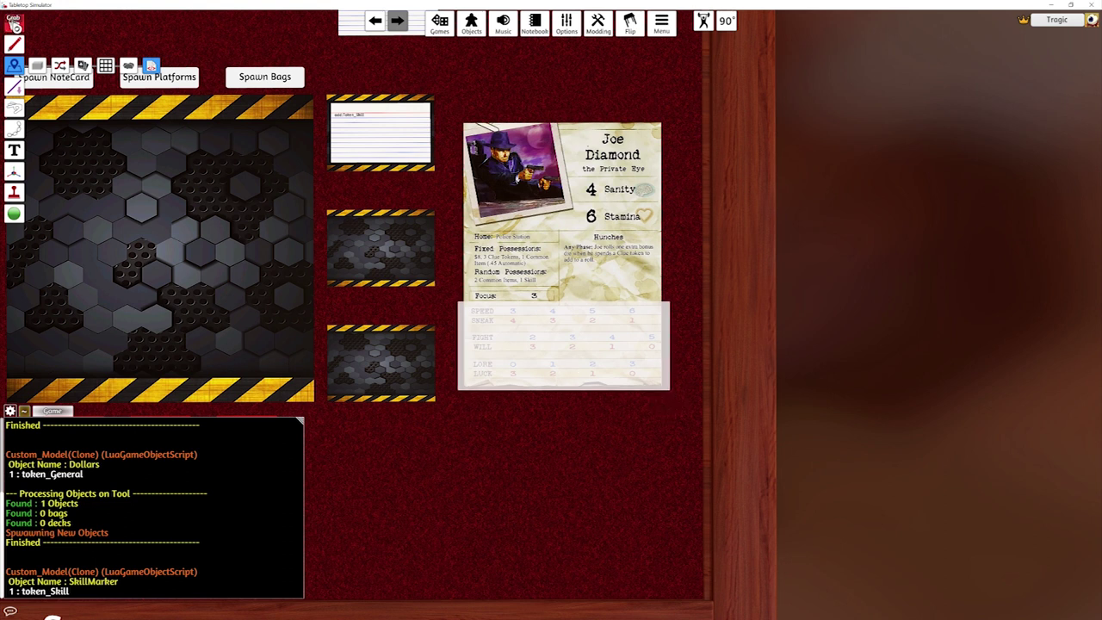
{"action": "left_click", "coordinate": [14, 23]}
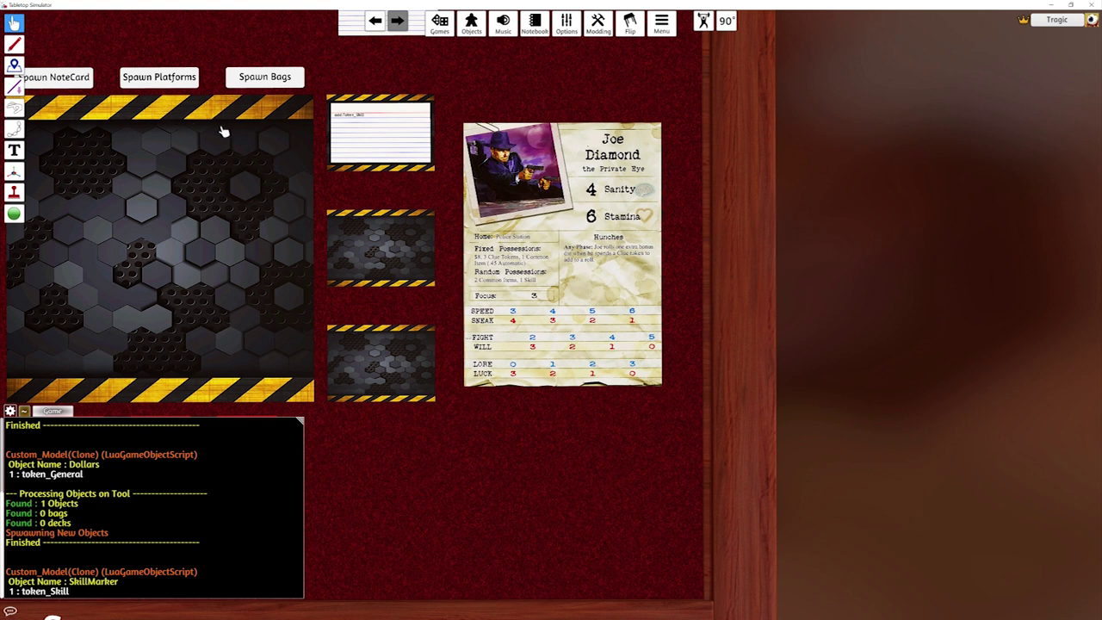
Read the notecard on the upper-right small platform and try to apply its tag to the character sheet's snap points.
{"action": "key", "text": "p"}
{"action": "key", "text": "a"}
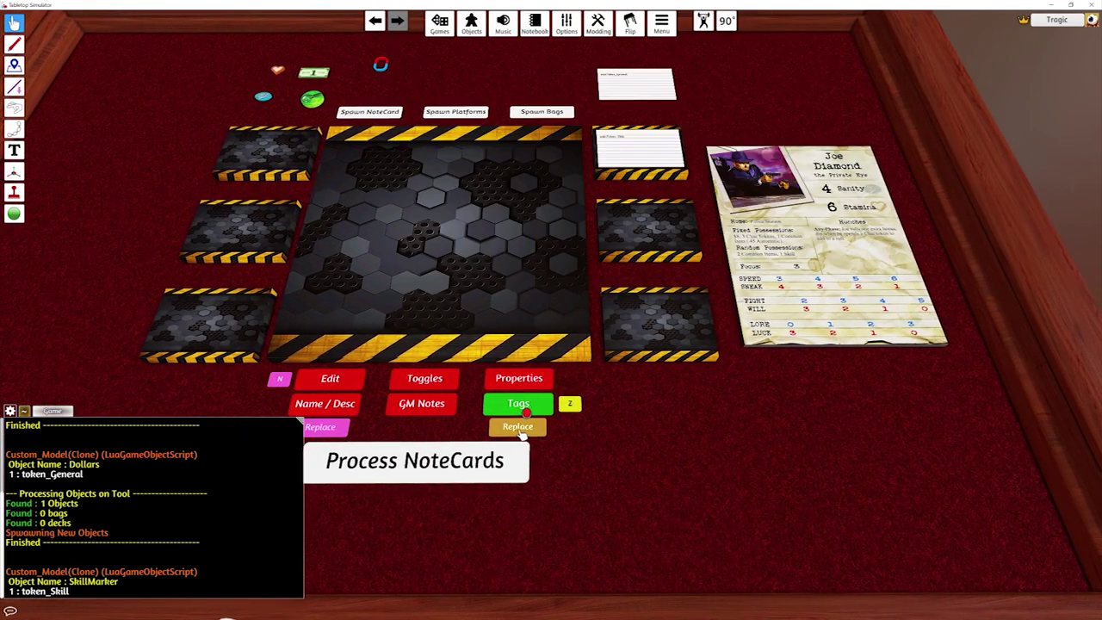
{"action": "left_click", "coordinate": [610, 166]}
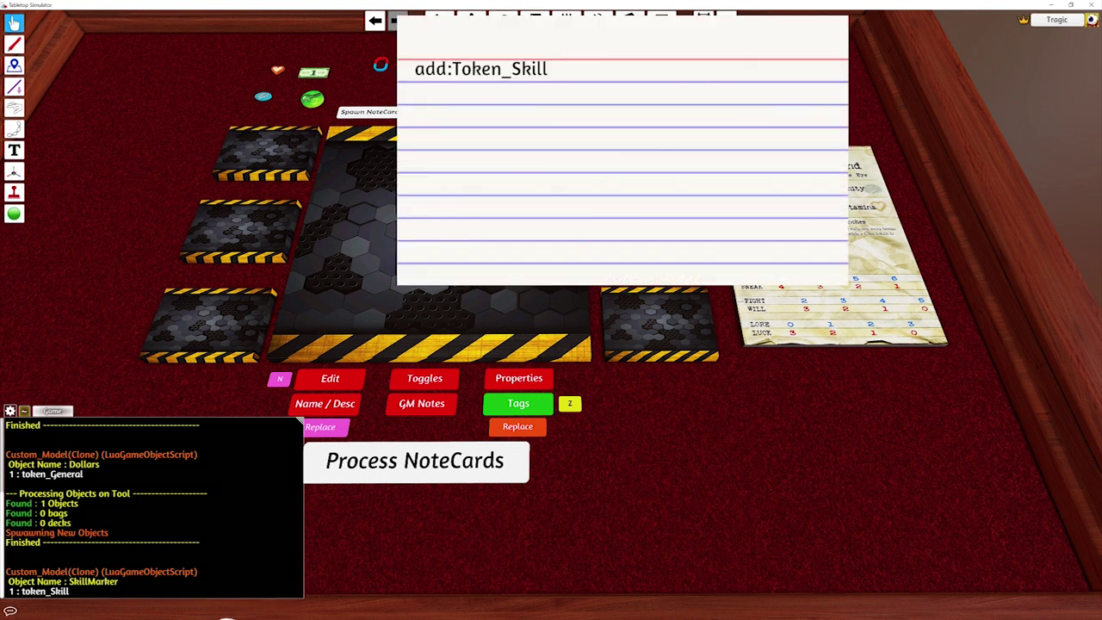
{"action": "left_click", "coordinate": [625, 164]}
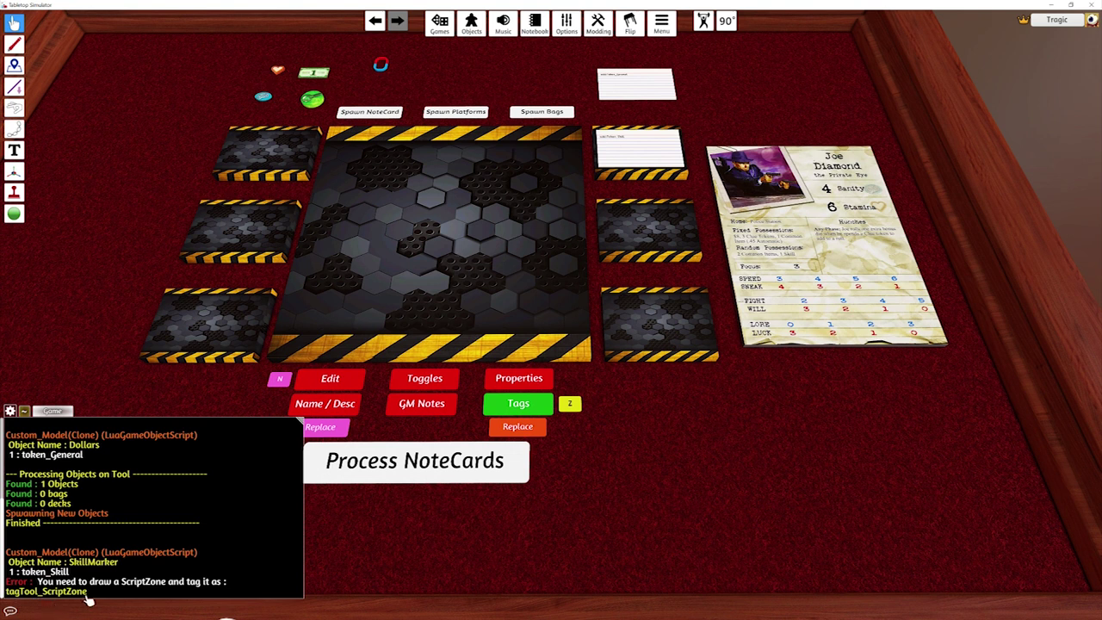
Tag the scripting zone on the character sheet with tagTool_ScriptZone.
{"action": "left_click", "coordinate": [14, 66]}
{"action": "left_click", "coordinate": [151, 65]}
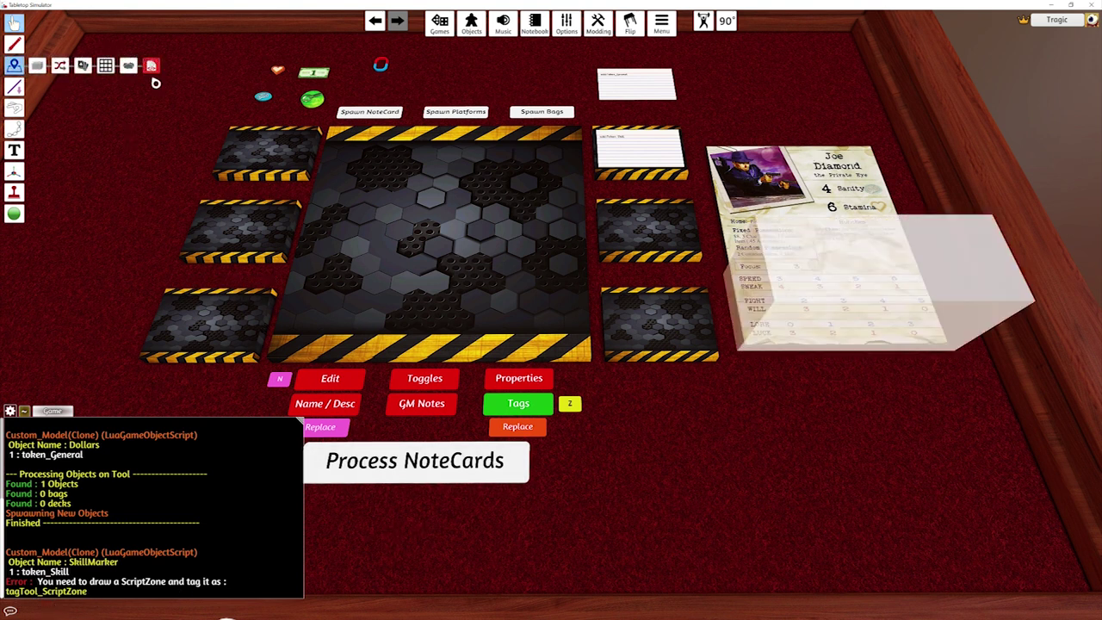
{"action": "right_click", "coordinate": [835, 241]}
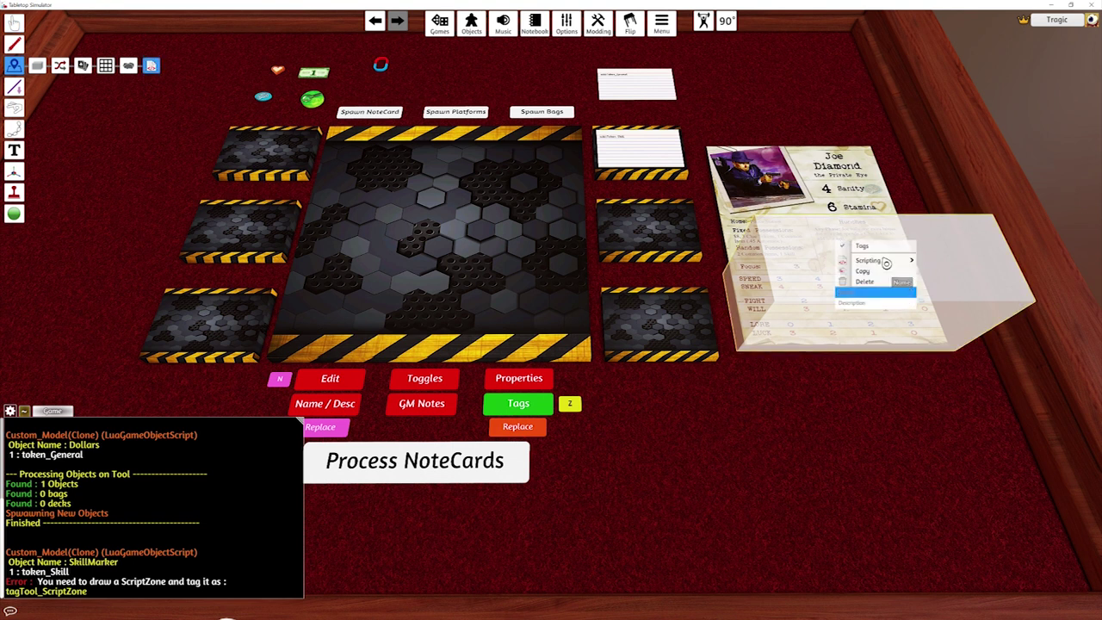
{"action": "left_click", "coordinate": [874, 248]}
{"action": "left_click", "coordinate": [529, 410]}
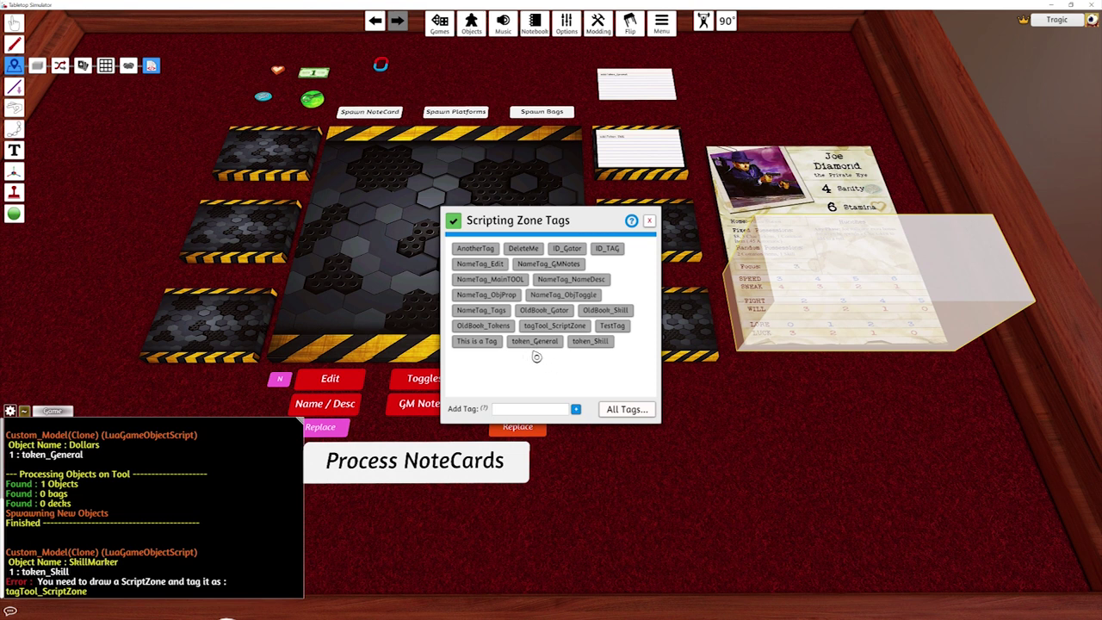
{"action": "left_click", "coordinate": [559, 327]}
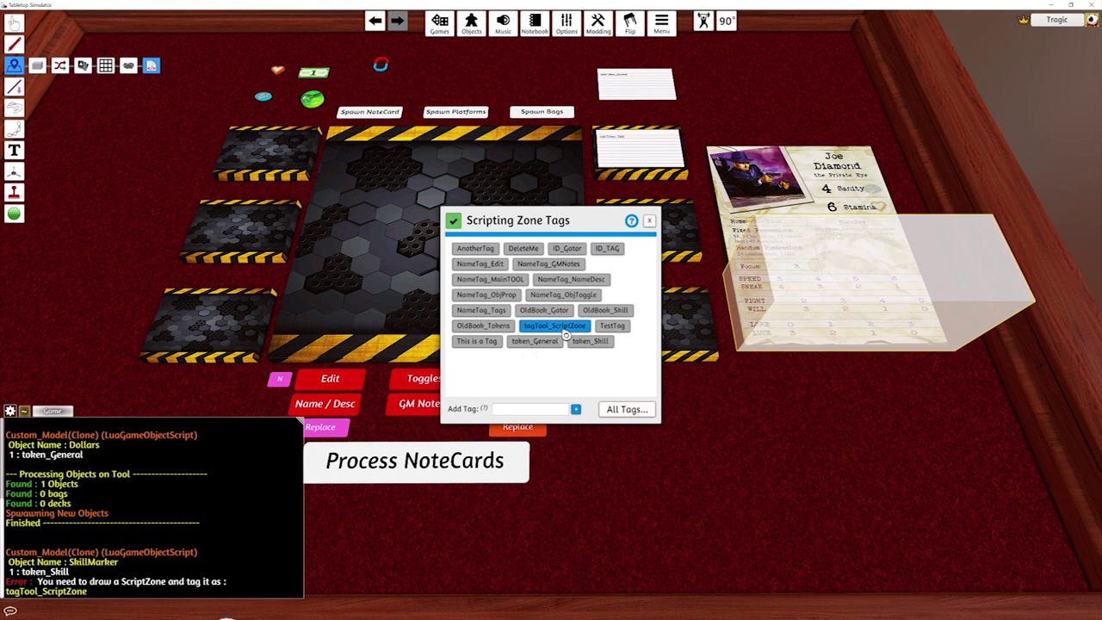
{"action": "left_click", "coordinate": [502, 411]}
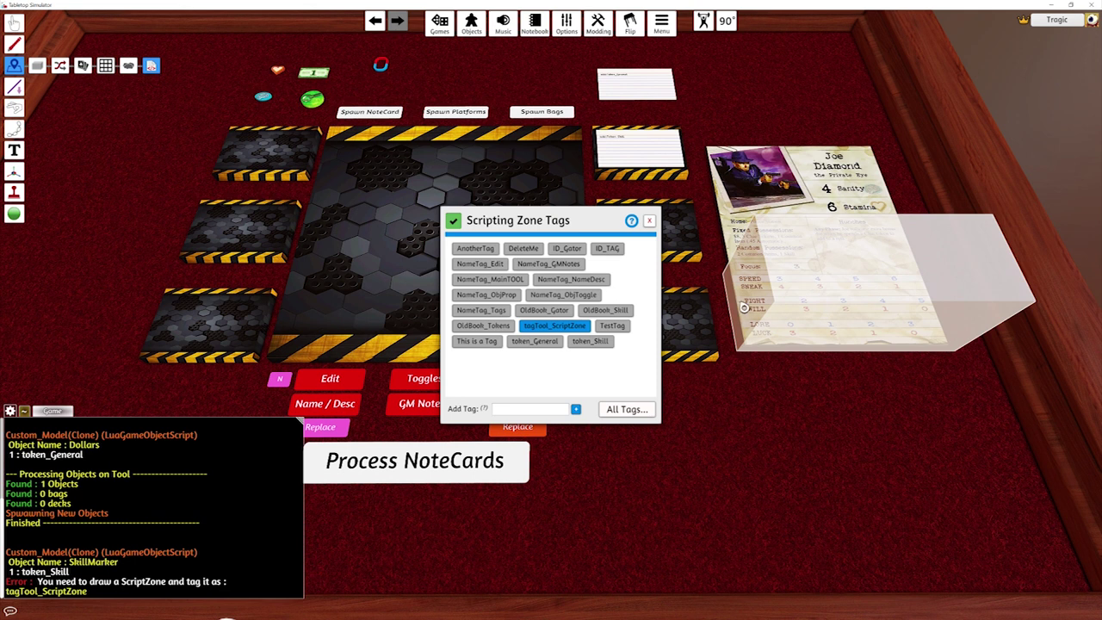
{"action": "left_click", "coordinate": [651, 222]}
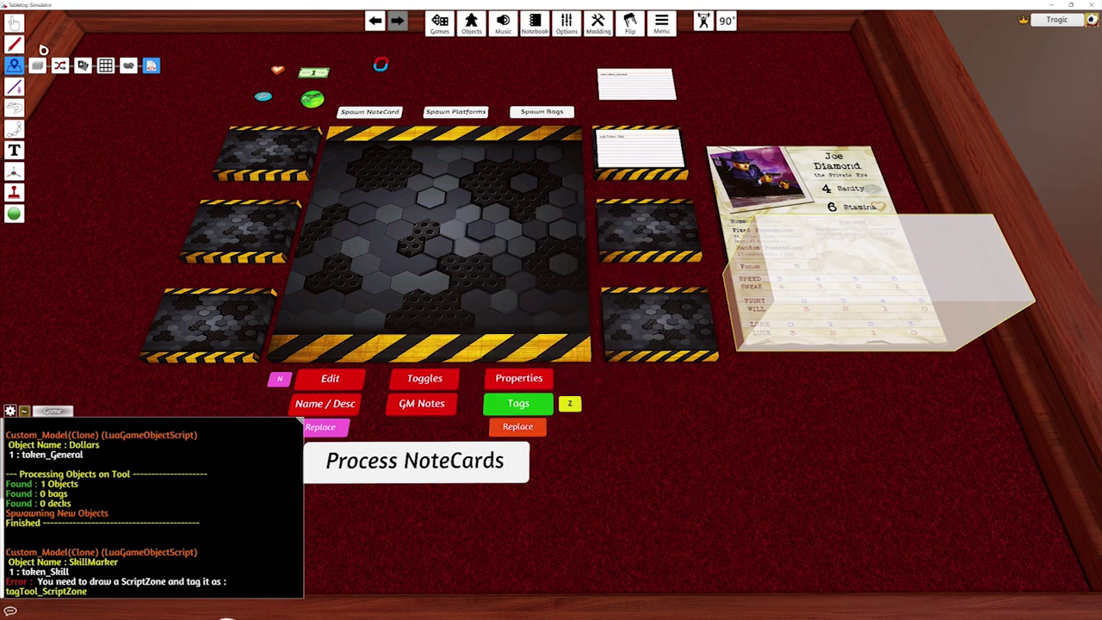
{"action": "left_click", "coordinate": [14, 22]}
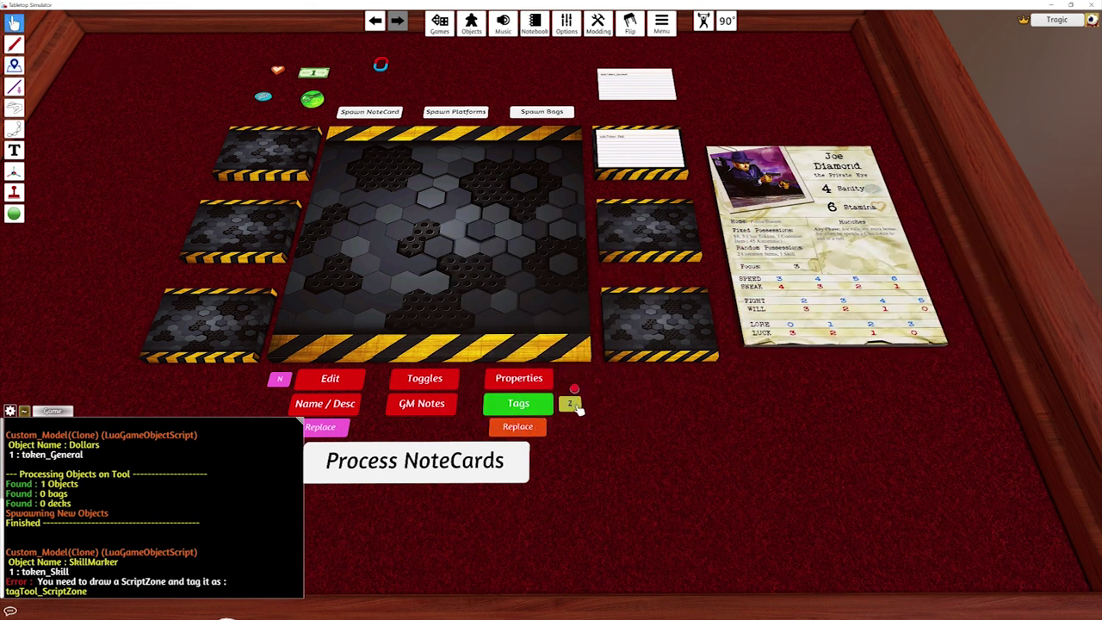
Replace the tags of the snap points in the zone with the notecard's Token_Skill and check the tags of the second Speed/Sneak snap point.
{"action": "left_click", "coordinate": [578, 408]}
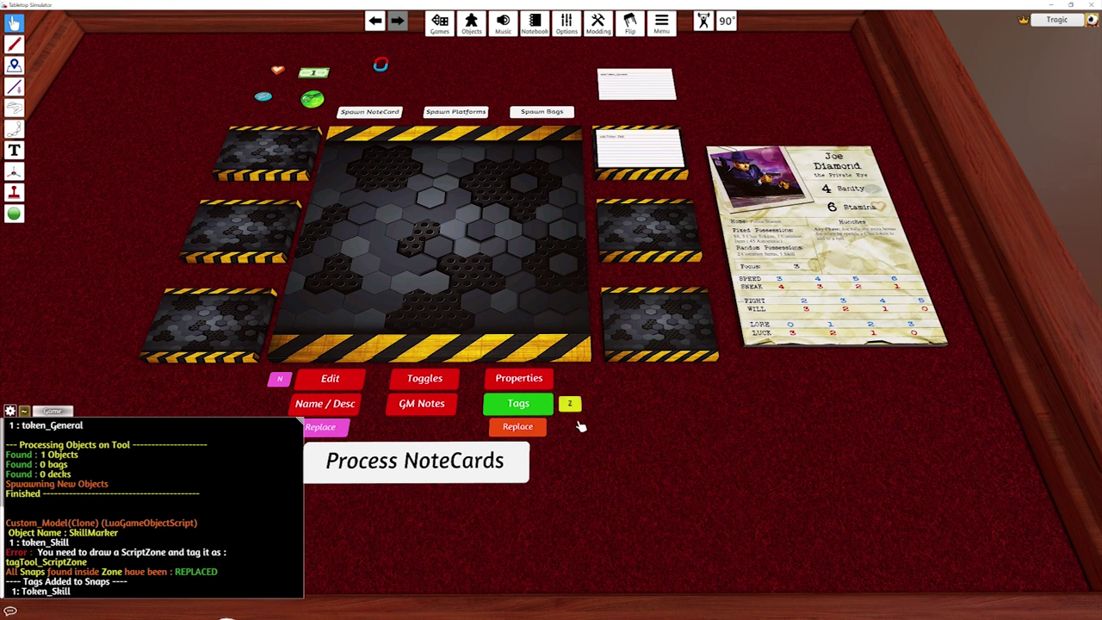
{"action": "key", "text": "d"}
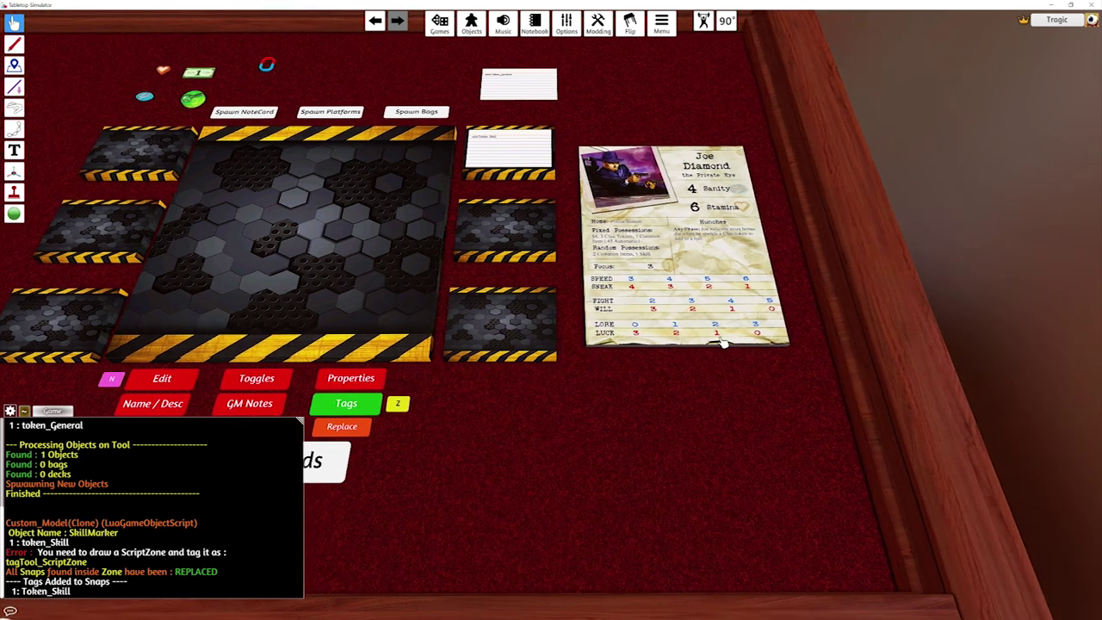
{"action": "scroll", "coordinate": [723, 343], "scroll_direction": "up", "scroll_amount": 2}
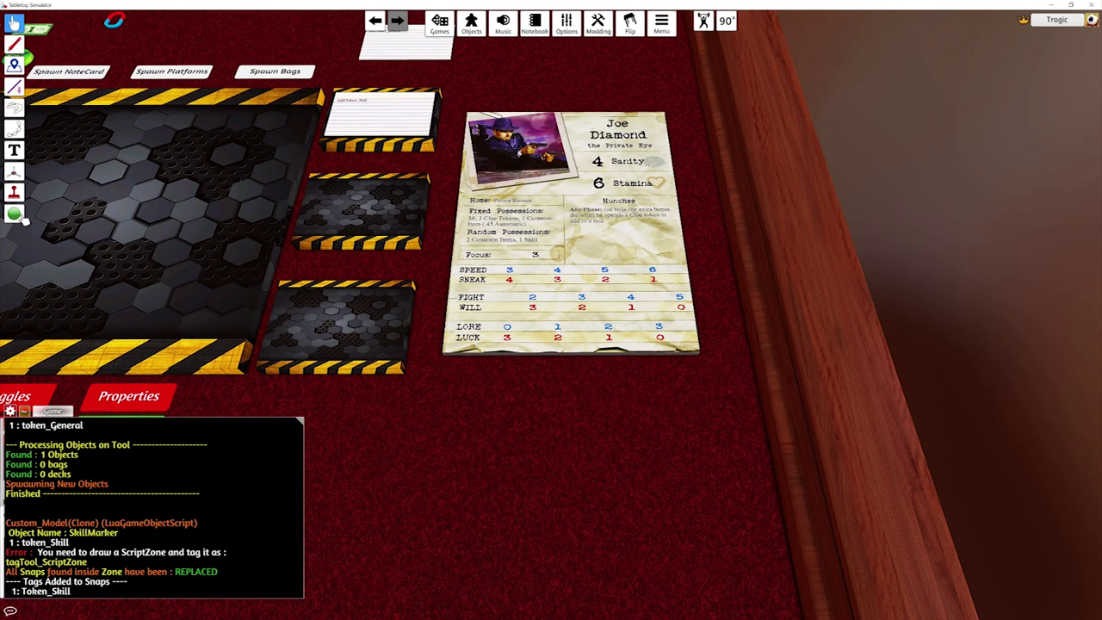
{"action": "left_click", "coordinate": [38, 215]}
{"action": "scroll", "coordinate": [488, 366], "scroll_direction": "up", "scroll_amount": 2}
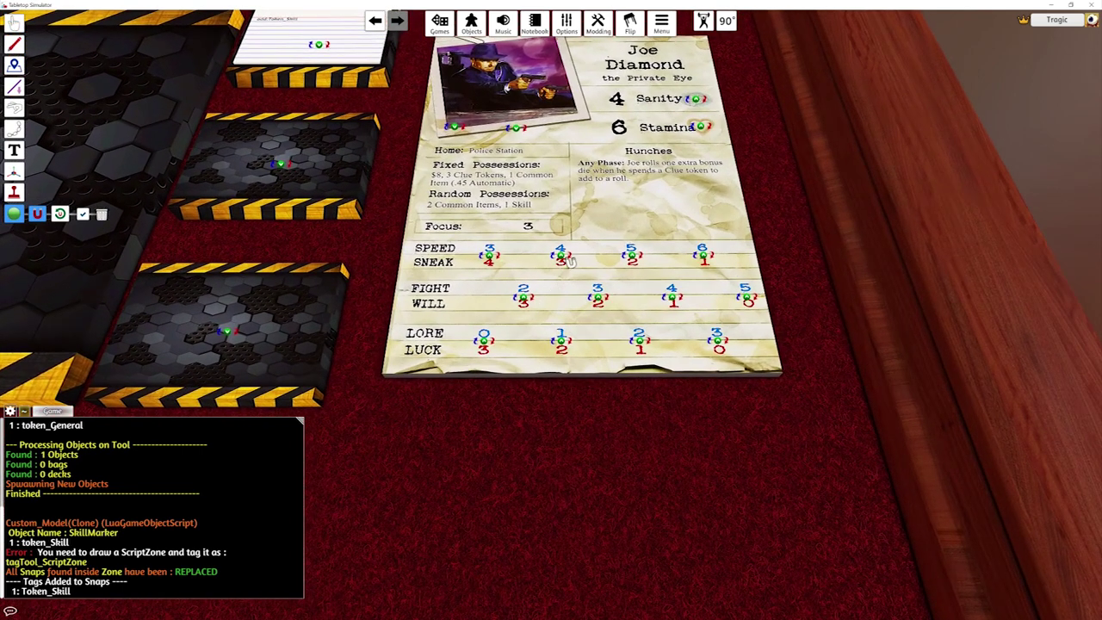
{"action": "right_click", "coordinate": [560, 256]}
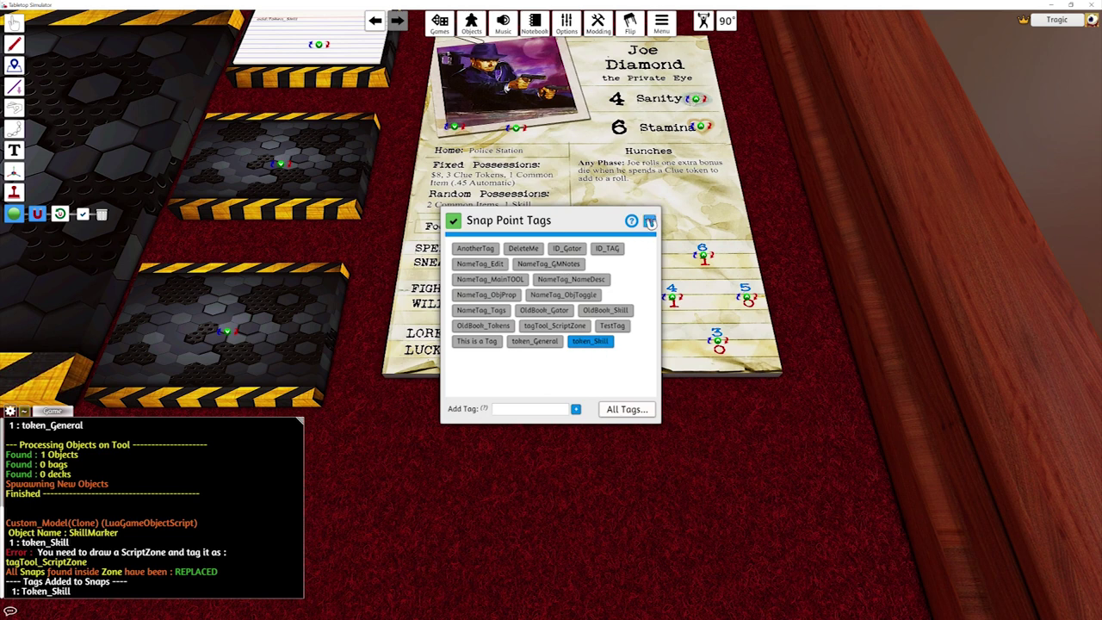
{"action": "left_click", "coordinate": [650, 222]}
{"action": "scroll", "coordinate": [544, 292], "scroll_direction": "down", "scroll_amount": 5}
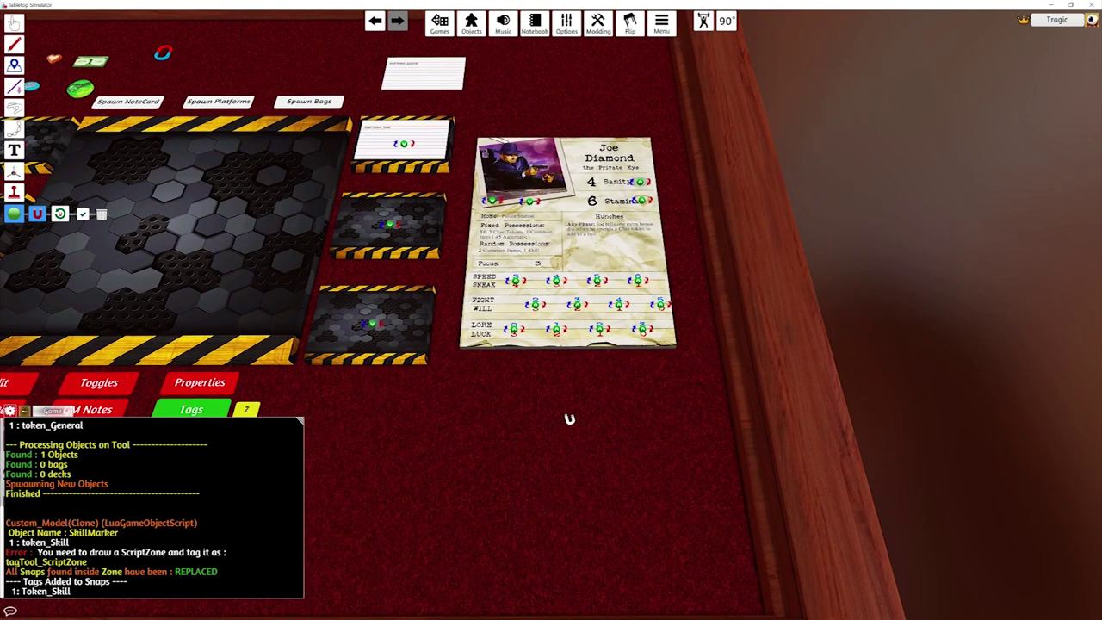
Test the skill marker and the green token against the sheet's skill snap points and return them beside the other tokens.
{"action": "key", "text": "F1"}
{"action": "key", "text": "a"}
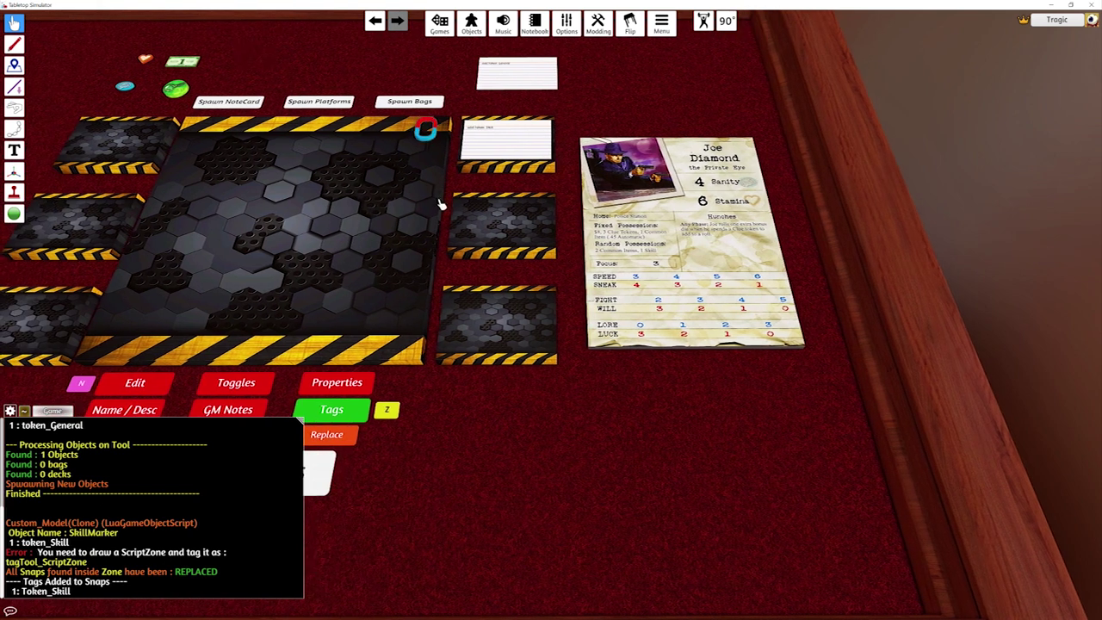
{"action": "mouse_move", "coordinate": [495, 244]}
{"action": "left_mouse_down"}
{"action": "mouse_move", "coordinate": [633, 247]}
{"action": "mouse_move", "coordinate": [656, 225]}
{"action": "mouse_move", "coordinate": [646, 224]}
{"action": "mouse_move", "coordinate": [641, 296]}
{"action": "mouse_move", "coordinate": [719, 287]}
{"action": "mouse_move", "coordinate": [730, 336]}
{"action": "mouse_move", "coordinate": [693, 383]}
{"action": "mouse_move", "coordinate": [715, 403]}
{"action": "mouse_move", "coordinate": [484, 236]}
{"action": "left_mouse_up"}
{"action": "mouse_move", "coordinate": [177, 91]}
{"action": "left_mouse_down"}
{"action": "mouse_move", "coordinate": [439, 239]}
{"action": "mouse_move", "coordinate": [650, 279]}
{"action": "mouse_move", "coordinate": [637, 278]}
{"action": "mouse_move", "coordinate": [717, 309]}
{"action": "mouse_move", "coordinate": [702, 308]}
{"action": "mouse_move", "coordinate": [728, 348]}
{"action": "mouse_move", "coordinate": [701, 317]}
{"action": "mouse_move", "coordinate": [716, 274]}
{"action": "mouse_move", "coordinate": [327, 116]}
{"action": "mouse_move", "coordinate": [170, 96]}
{"action": "left_mouse_up"}
{"action": "left_click_drag", "start_coordinate": [502, 226], "coordinate": [371, 127]}
Move the scripting zone up the character sheet to about Z 2.36, over the portrait, Sanity and Stamina area.
{"action": "key", "text": "d"}
{"action": "key", "text": "w"}
{"action": "scroll", "coordinate": [371, 226], "scroll_direction": "up", "scroll_amount": 1}
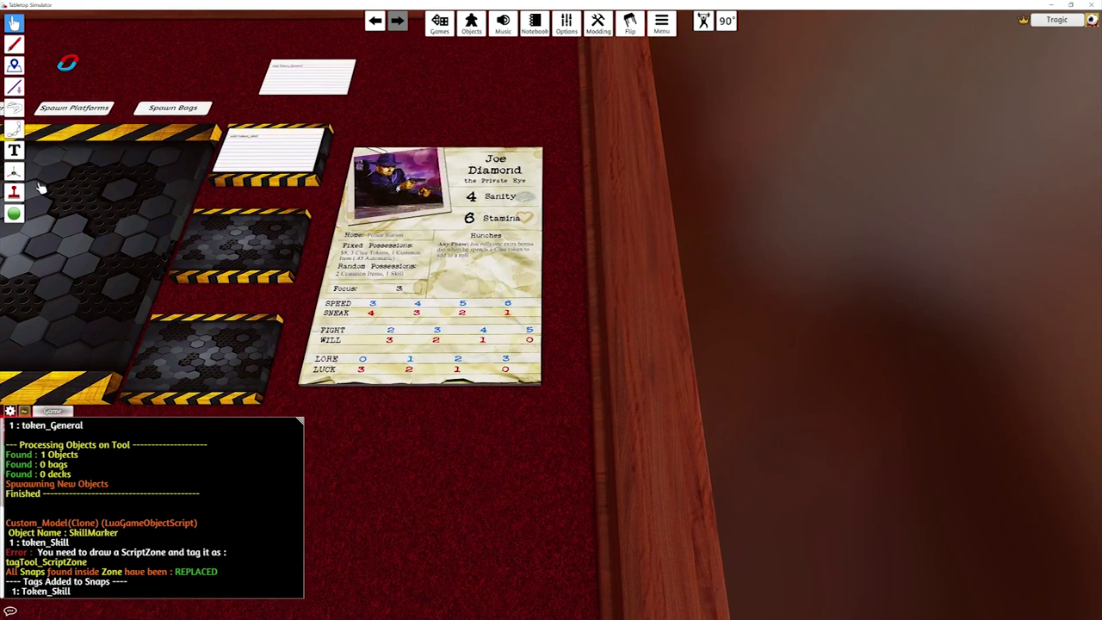
{"action": "key", "text": "p"}
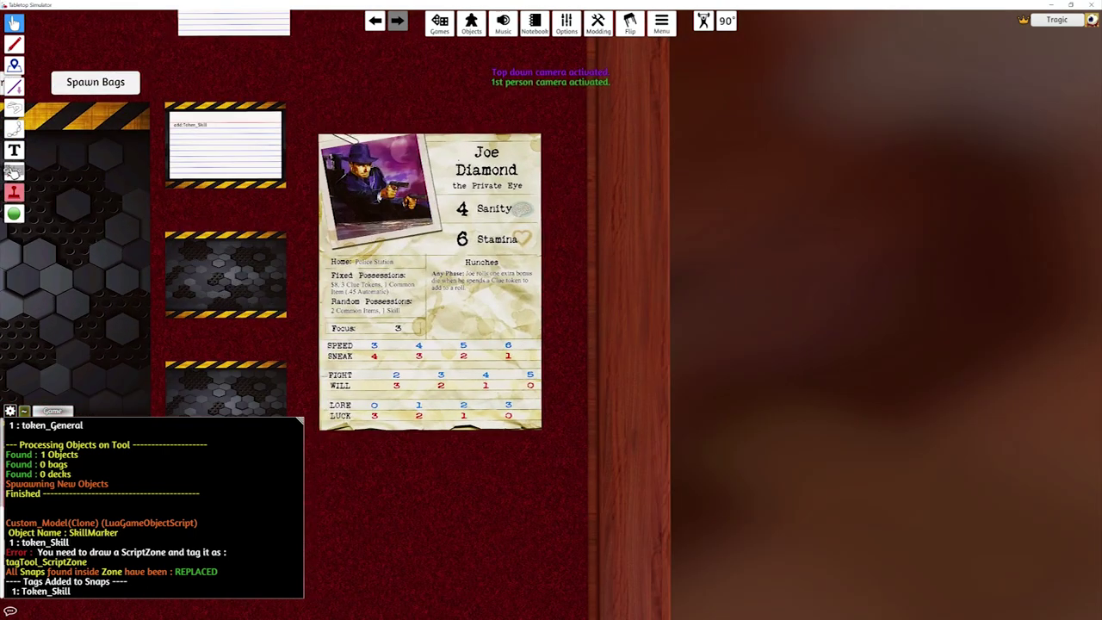
{"action": "left_click", "coordinate": [37, 170]}
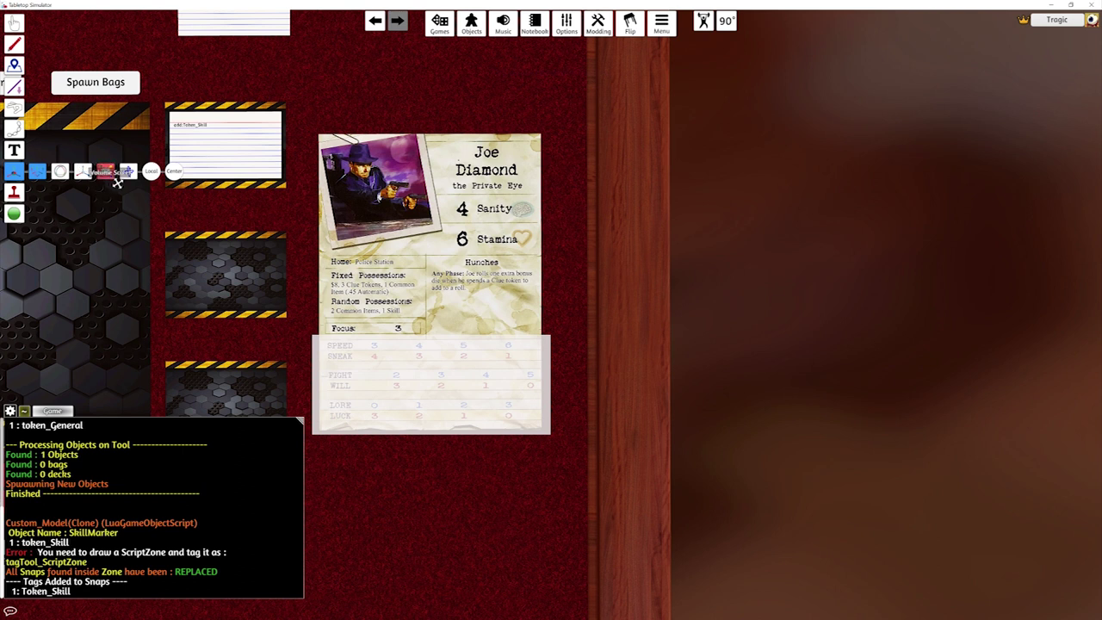
{"action": "left_click", "coordinate": [105, 174]}
{"action": "left_click", "coordinate": [547, 365]}
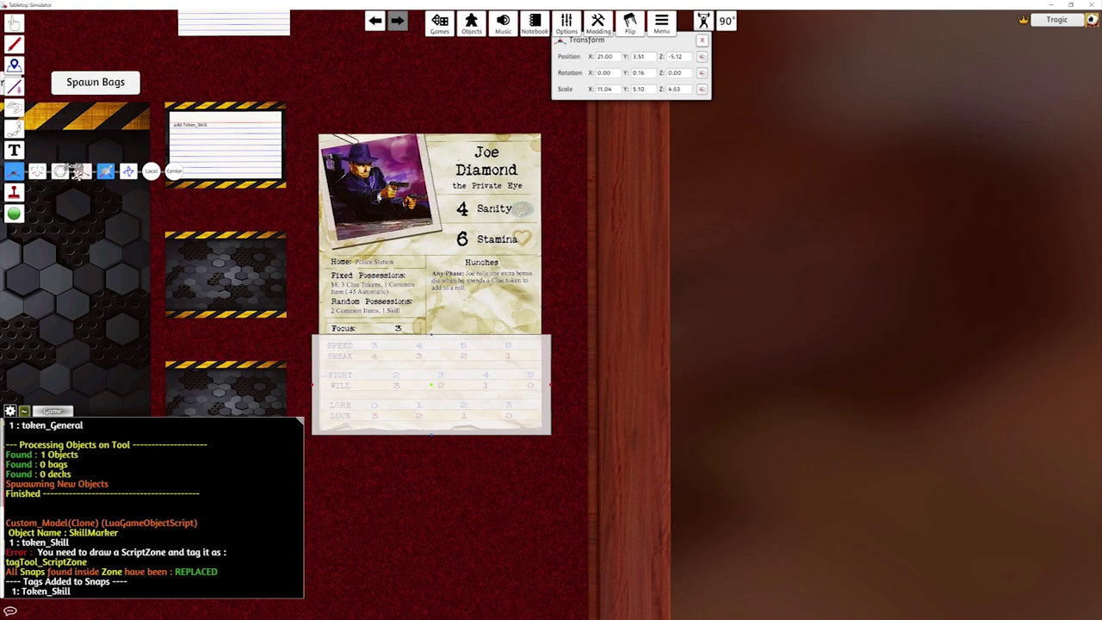
{"action": "left_click", "coordinate": [37, 170]}
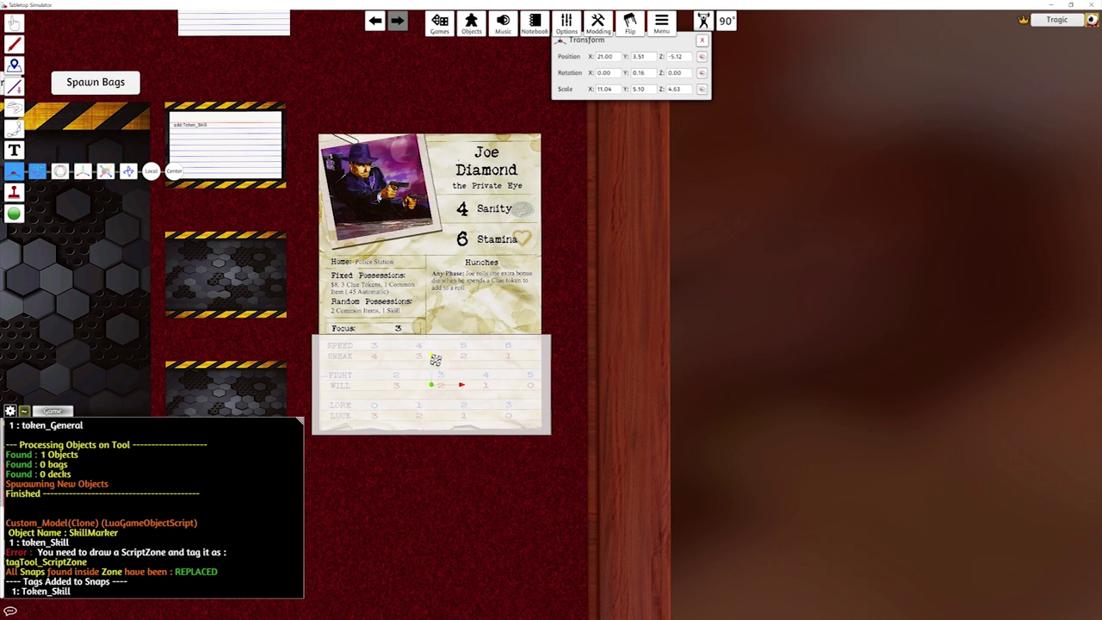
{"action": "left_click_drag", "start_coordinate": [435, 360], "coordinate": [429, 198]}
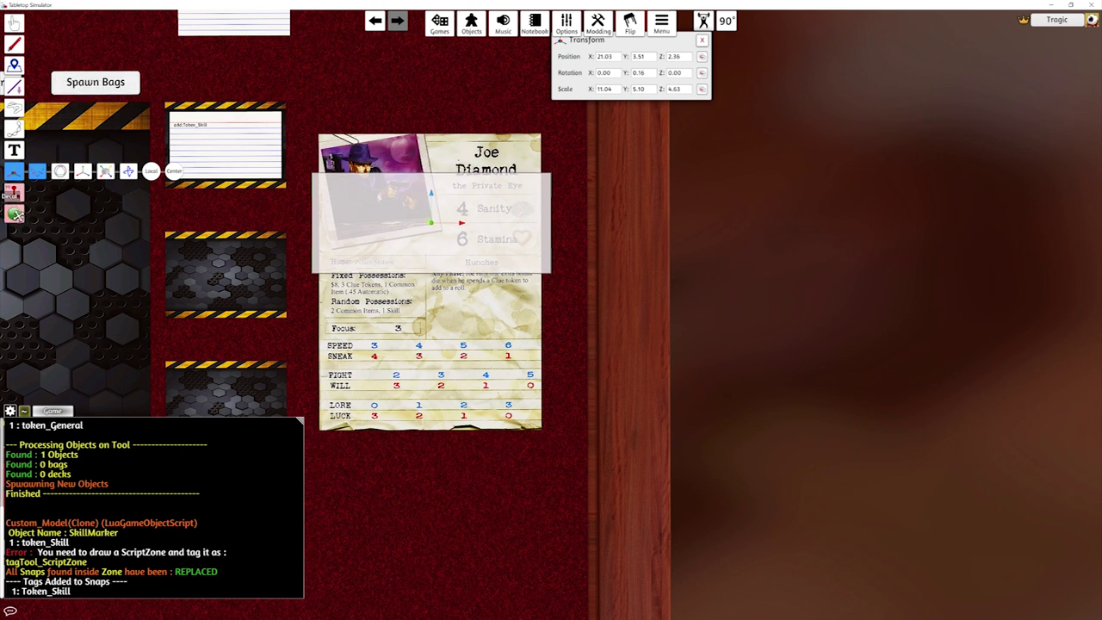
{"action": "left_click", "coordinate": [14, 22]}
Swap the notecard on the upper-right small platform for the one reading "add:Token_General" and check its text.
{"action": "key", "text": "p"}
{"action": "middle_click_drag", "start_coordinate": [352, 233], "coordinate": [497, 259]}
{"action": "left_click_drag", "start_coordinate": [503, 209], "coordinate": [439, 160]}
{"action": "left_click_drag", "start_coordinate": [505, 153], "coordinate": [536, 242]}
{"action": "key", "text": "alt"}
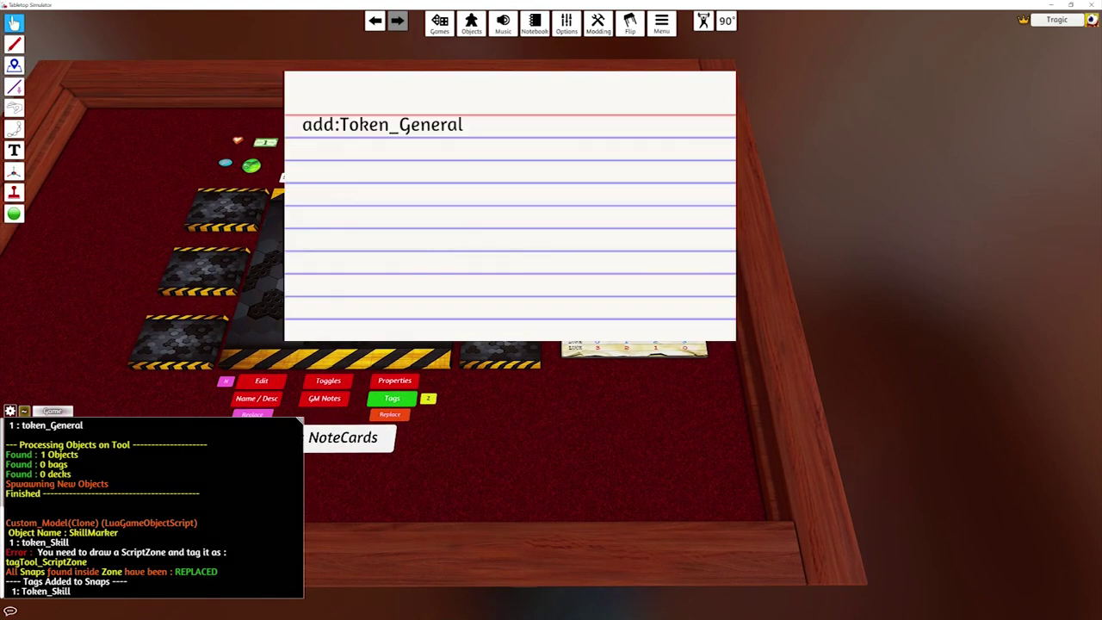
Replace the tags of the snap points in the zone with Token_General and move the notecard off its platform.
{"action": "key", "text": "a"}
{"action": "left_click", "coordinate": [497, 436]}
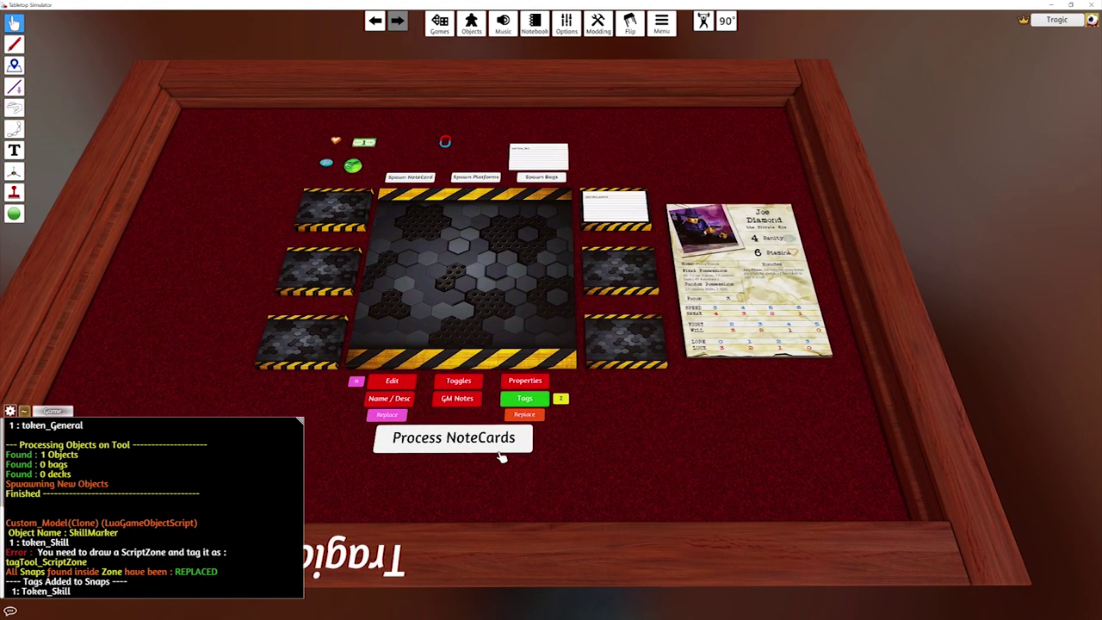
{"action": "left_click", "coordinate": [560, 400]}
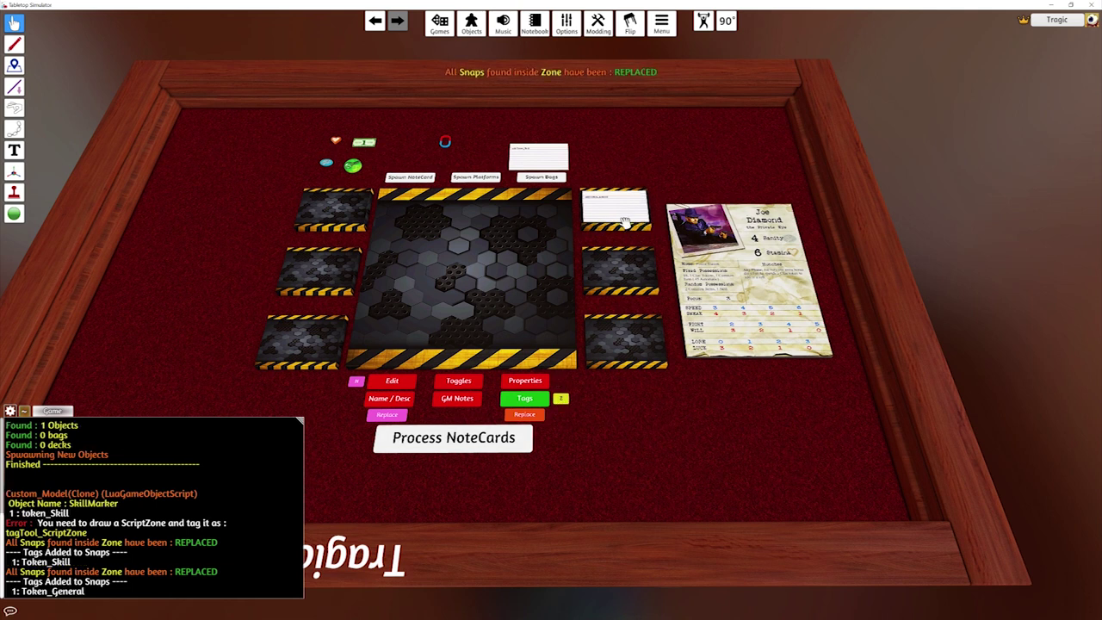
{"action": "left_click_drag", "start_coordinate": [614, 208], "coordinate": [632, 152]}
Place the green token and the dollar token on the snap points below the portrait and the heart token on Stamina.
{"action": "key", "text": "d"}
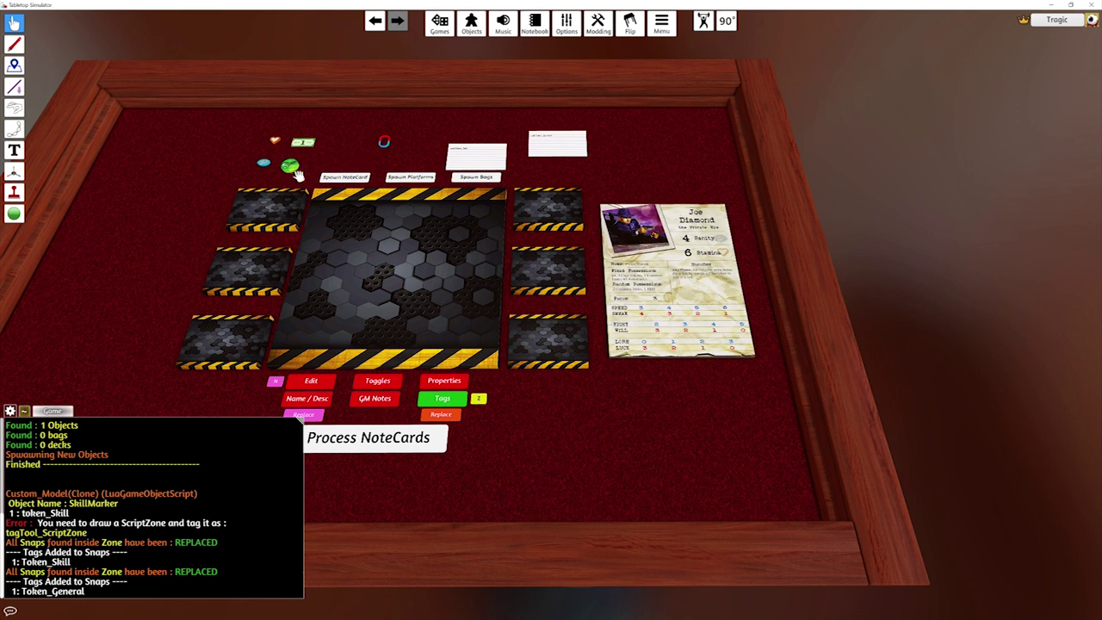
{"action": "left_click_drag", "start_coordinate": [286, 160], "coordinate": [618, 252]}
{"action": "left_click_drag", "start_coordinate": [304, 148], "coordinate": [650, 241]}
{"action": "left_click_drag", "start_coordinate": [275, 140], "coordinate": [678, 229]}
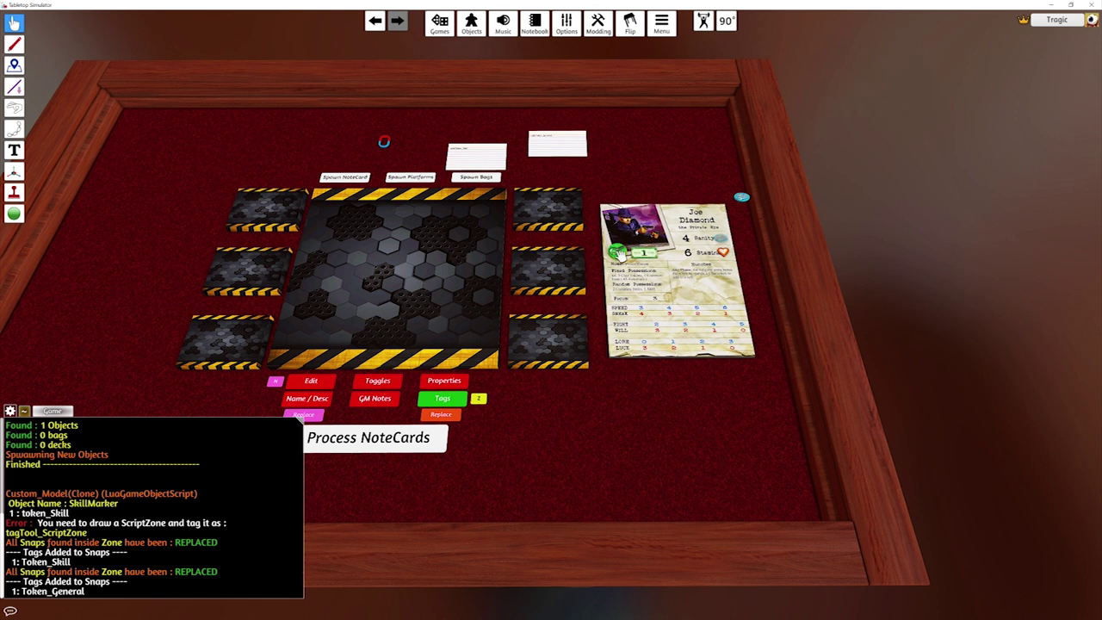
Place the skill marker on Speed/Sneak 3/4 and paste copies onto Fight/Will 3/2 and Lore/Luck 1/2.
{"action": "left_click_drag", "start_coordinate": [384, 142], "coordinate": [637, 322]}
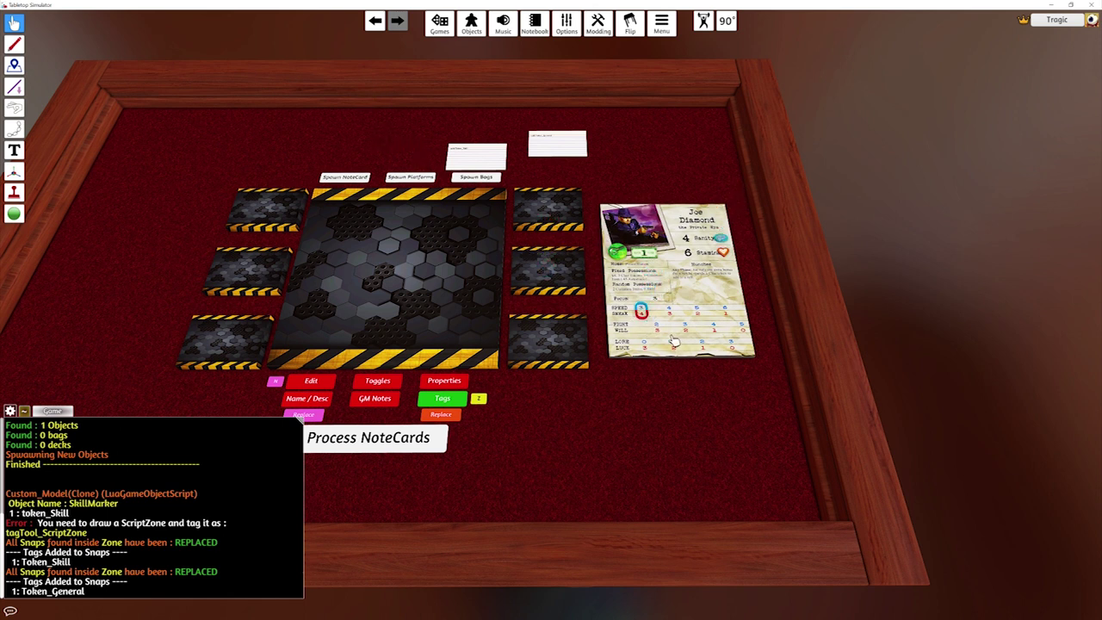
{"action": "key", "text": "ctrl+v"}
{"action": "key", "text": "ctrl+v"}
{"action": "key", "text": "d"}
{"action": "scroll", "coordinate": [695, 378], "scroll_direction": "up", "scroll_amount": 3}
{"action": "key", "text": "a"}
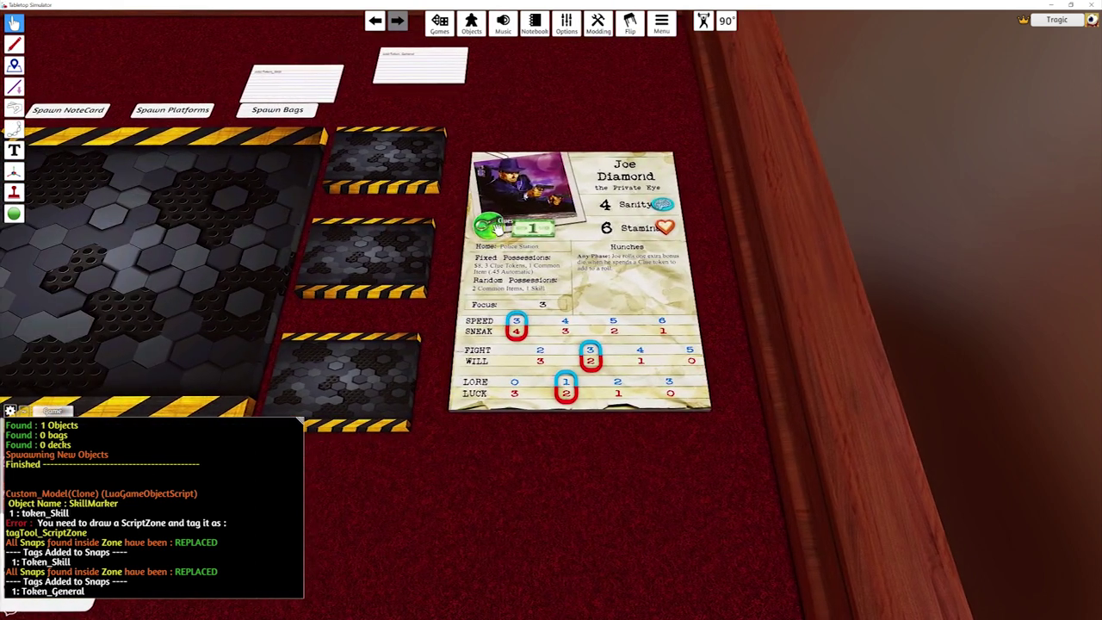
{"action": "left_click_drag", "start_coordinate": [497, 228], "coordinate": [537, 296]}
{"action": "mouse_move", "coordinate": [590, 354]}
{"action": "left_mouse_down"}
{"action": "mouse_move", "coordinate": [559, 327]}
{"action": "mouse_move", "coordinate": [508, 215]}
{"action": "mouse_move", "coordinate": [534, 225]}
{"action": "mouse_move", "coordinate": [597, 330]}
{"action": "mouse_move", "coordinate": [593, 353]}
{"action": "left_mouse_up"}
{"action": "scroll", "coordinate": [598, 347], "scroll_direction": "down", "scroll_amount": 5}
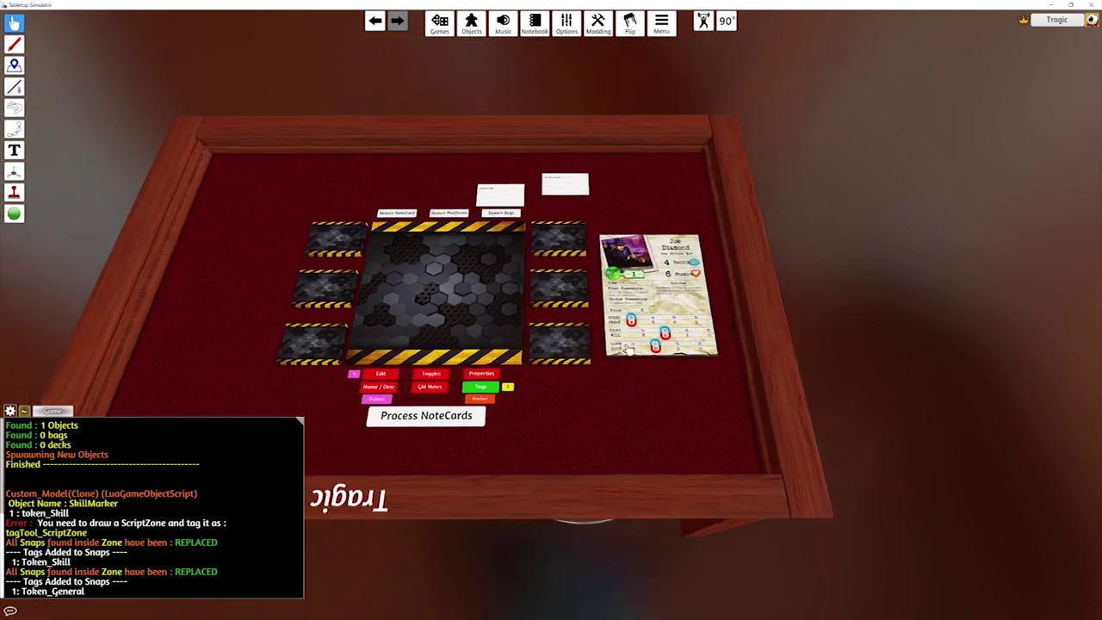
Cycle the mode for tagging through Clear and Replace to Remove.
{"action": "scroll", "coordinate": [628, 346], "scroll_direction": "up", "scroll_amount": 4}
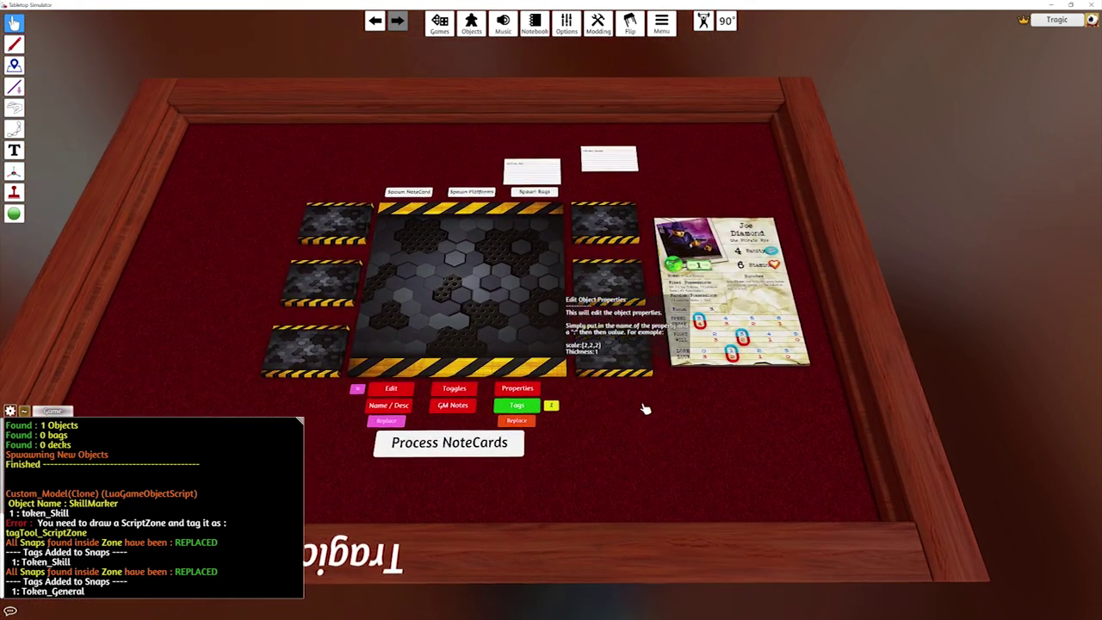
{"action": "scroll", "coordinate": [646, 426], "scroll_direction": "up", "scroll_amount": 3}
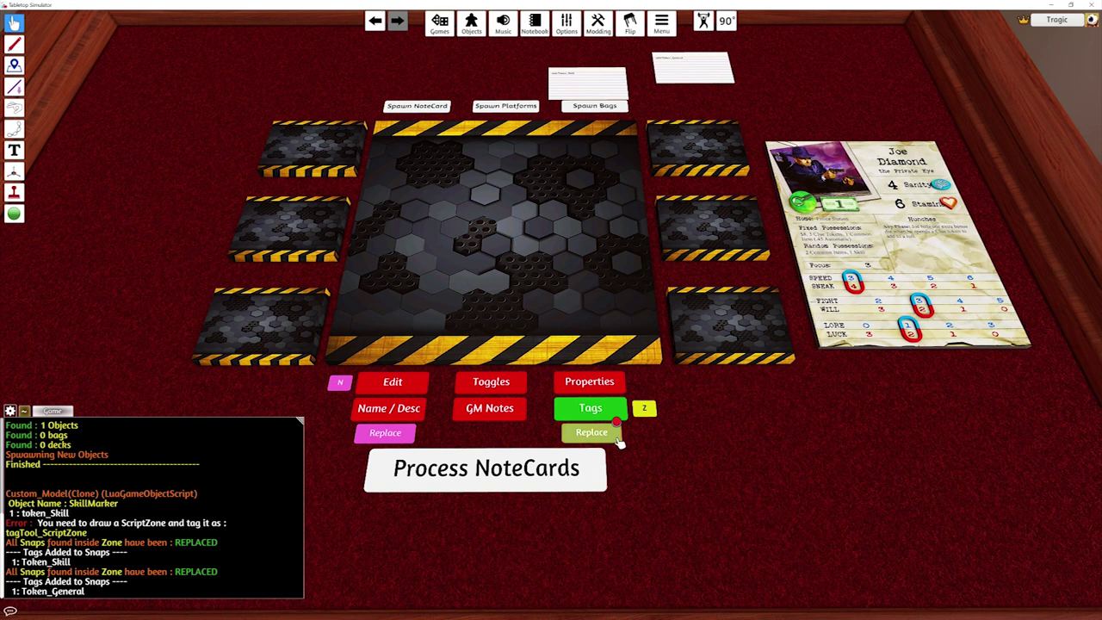
{"action": "left_click", "coordinate": [616, 437]}
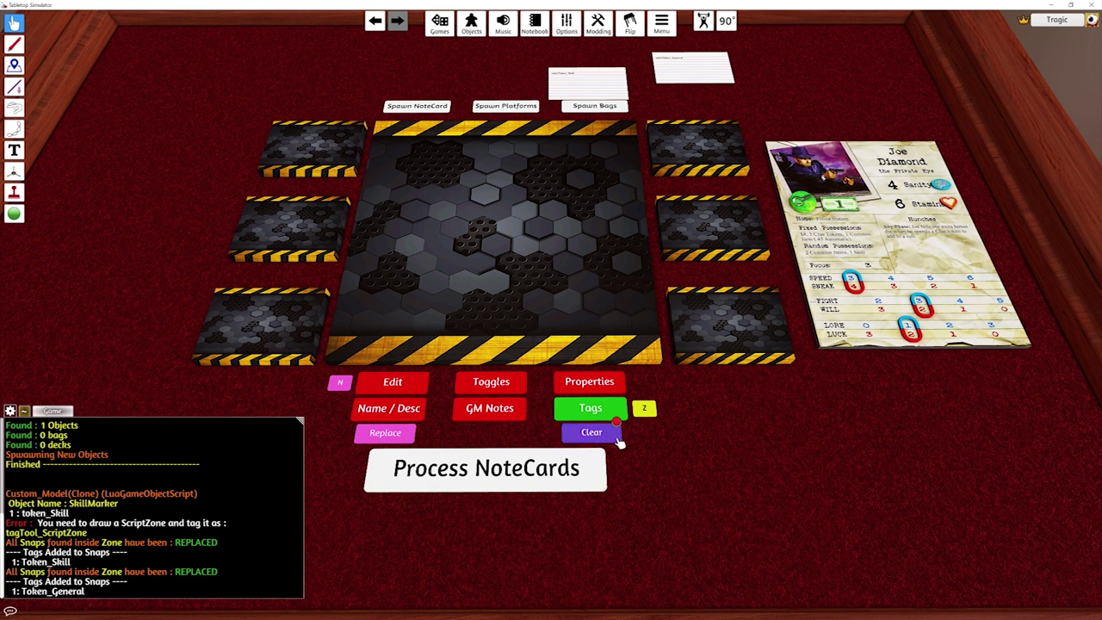
{"action": "left_click", "coordinate": [617, 438]}
{"action": "left_click", "coordinate": [617, 438]}
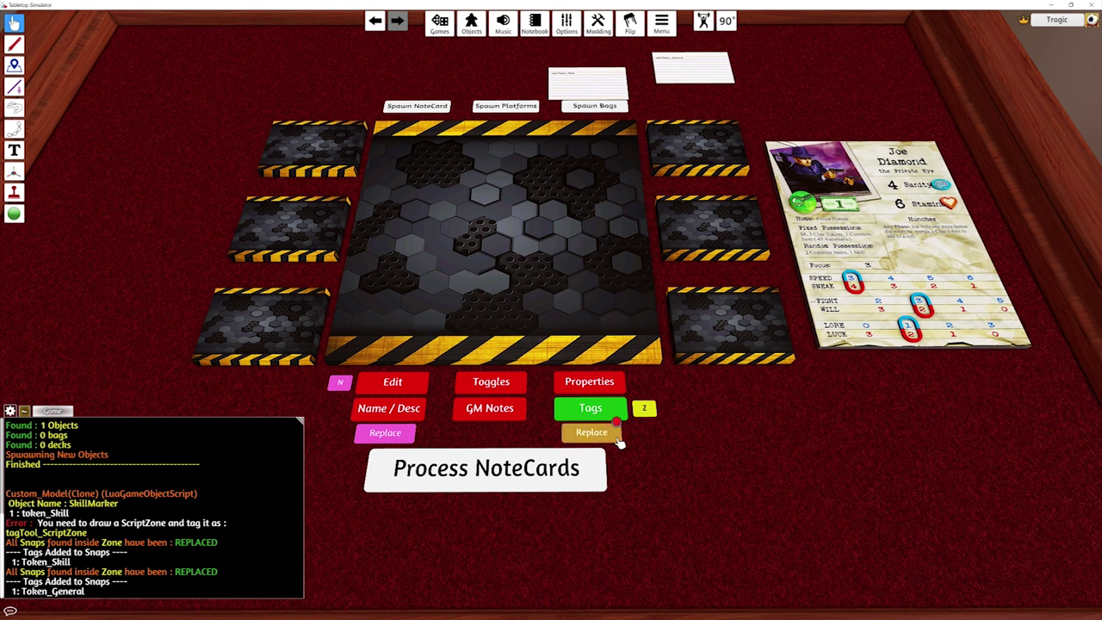
{"action": "left_click", "coordinate": [618, 438]}
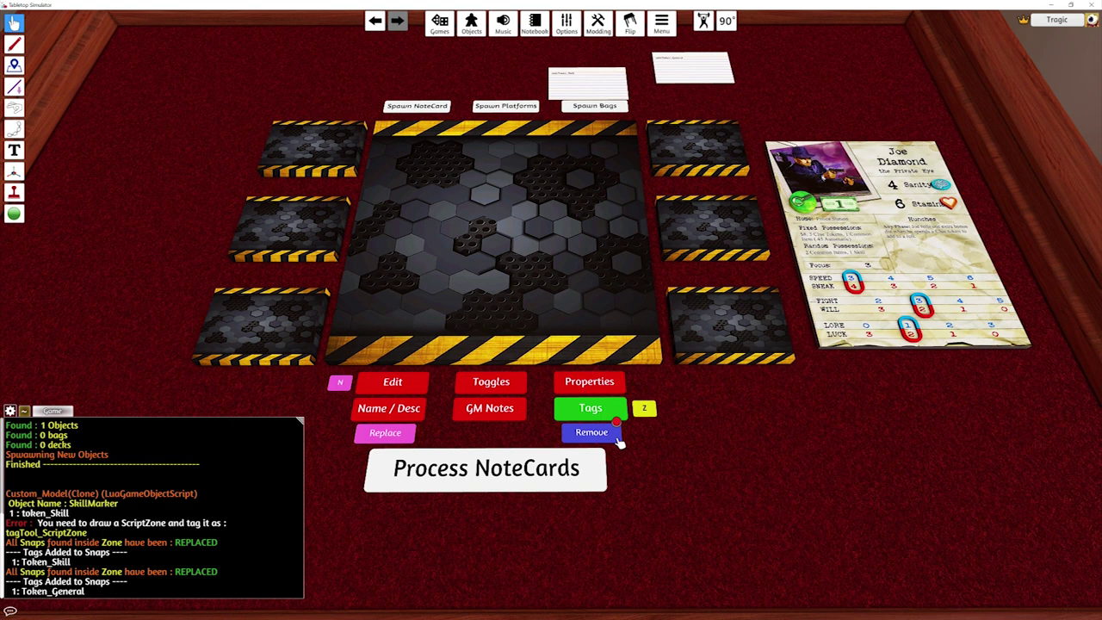
Place the Token_General notecard on the upper-right small platform and append the lines "add:TESTREMOVE" and "remove:TESTREMOVE" to its description.
{"action": "key", "text": "d"}
{"action": "key", "text": "w"}
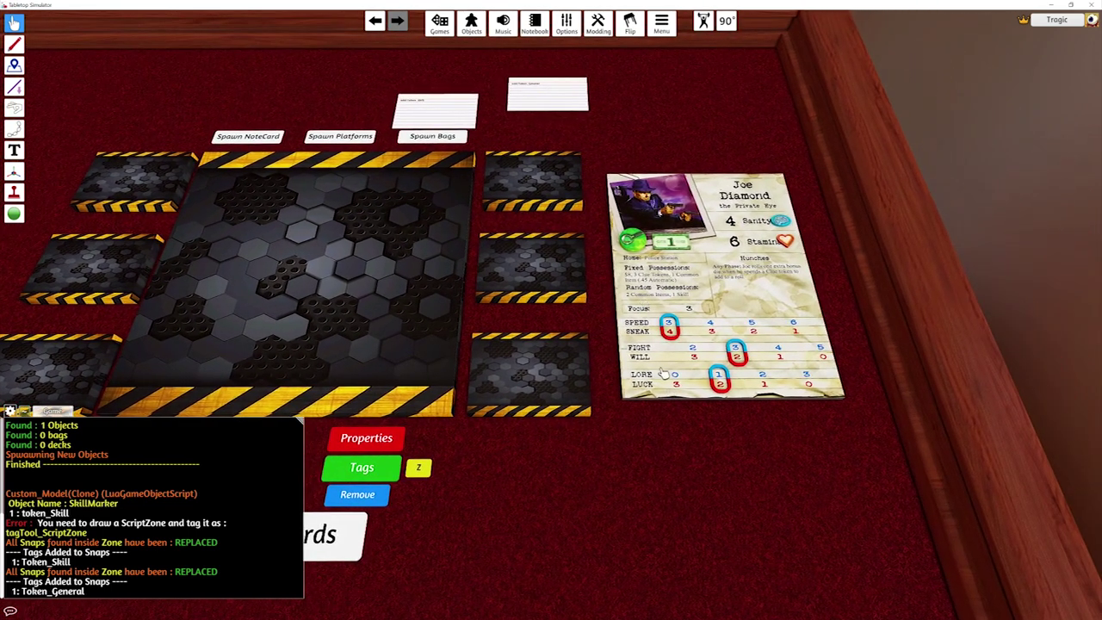
{"action": "key", "text": "a"}
{"action": "left_click_drag", "start_coordinate": [605, 114], "coordinate": [601, 189]}
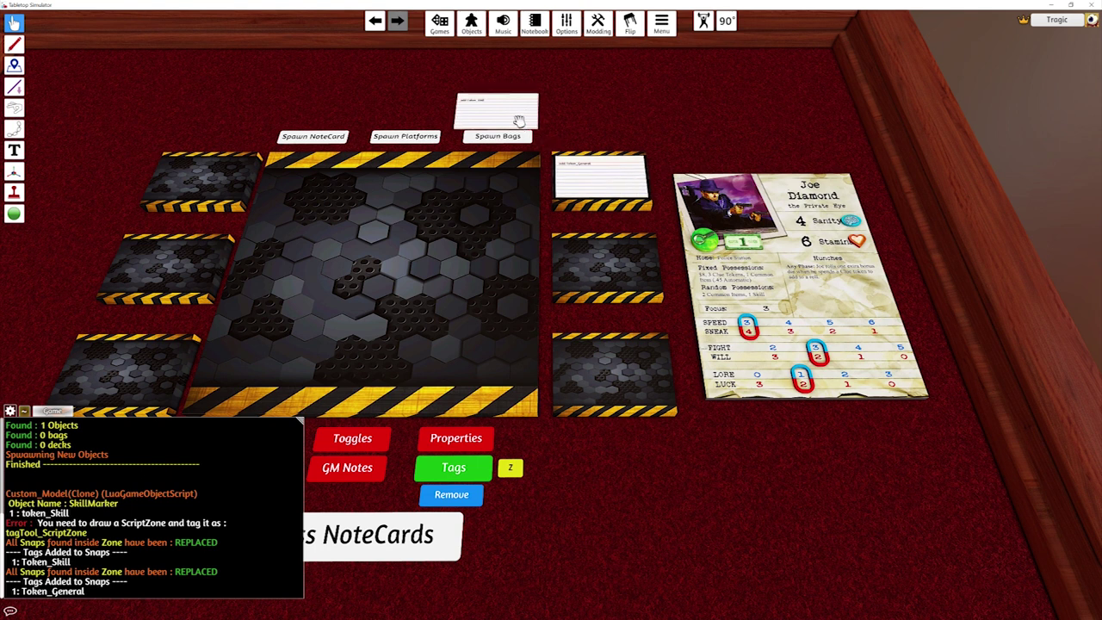
{"action": "right_click", "coordinate": [586, 174]}
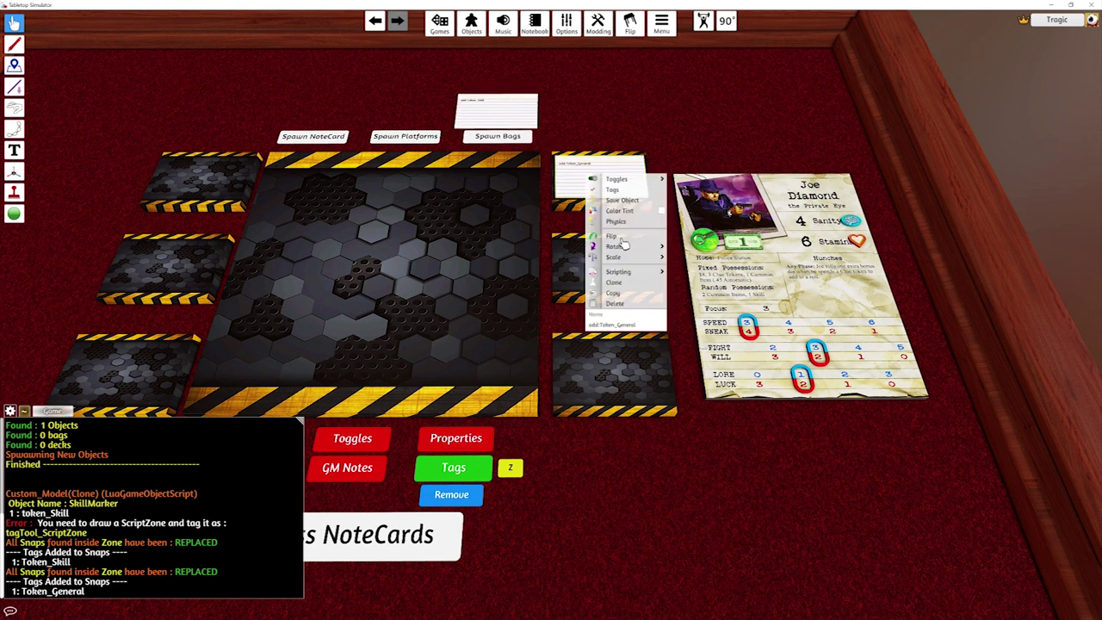
{"action": "left_click", "coordinate": [654, 329]}
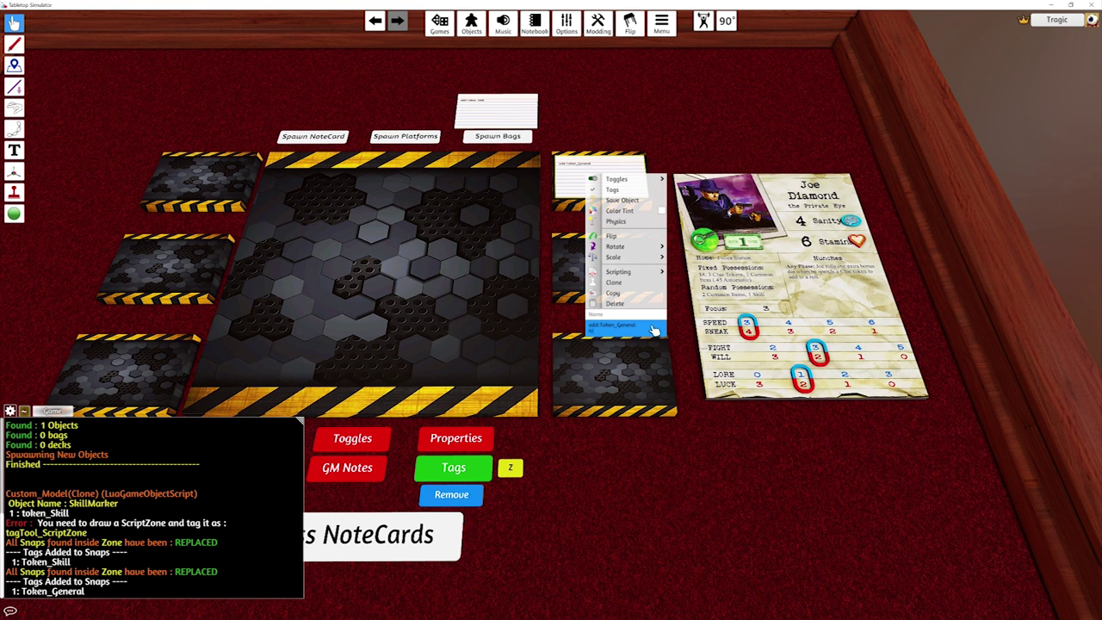
{"action": "type", "text": "TESTREMOVE"}
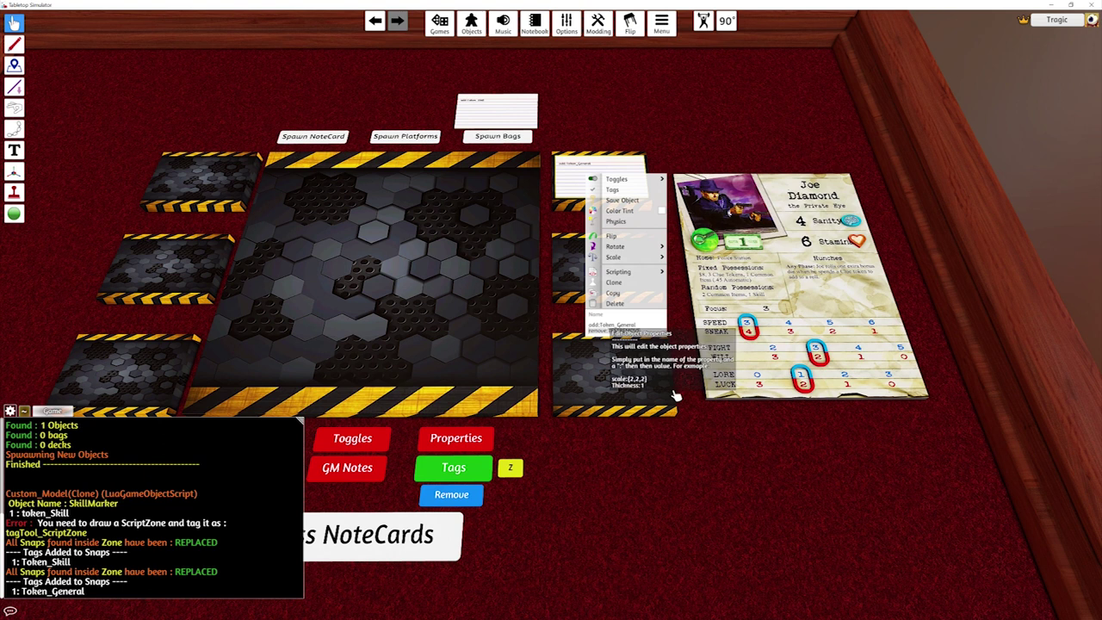
{"action": "left_click", "coordinate": [788, 489]}
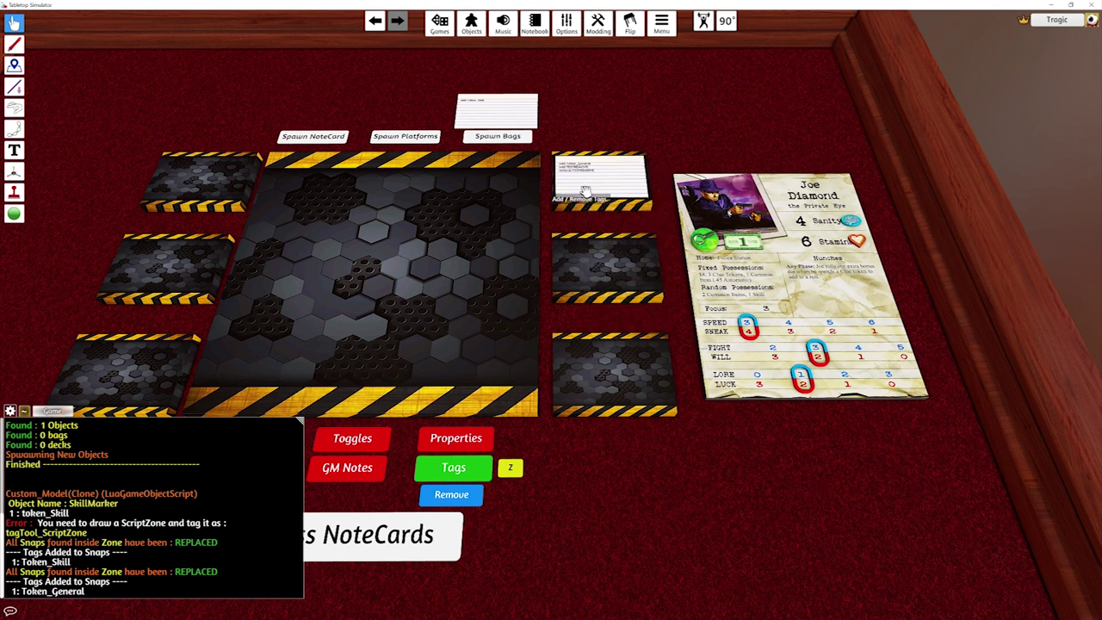
{"action": "key", "text": "alt"}
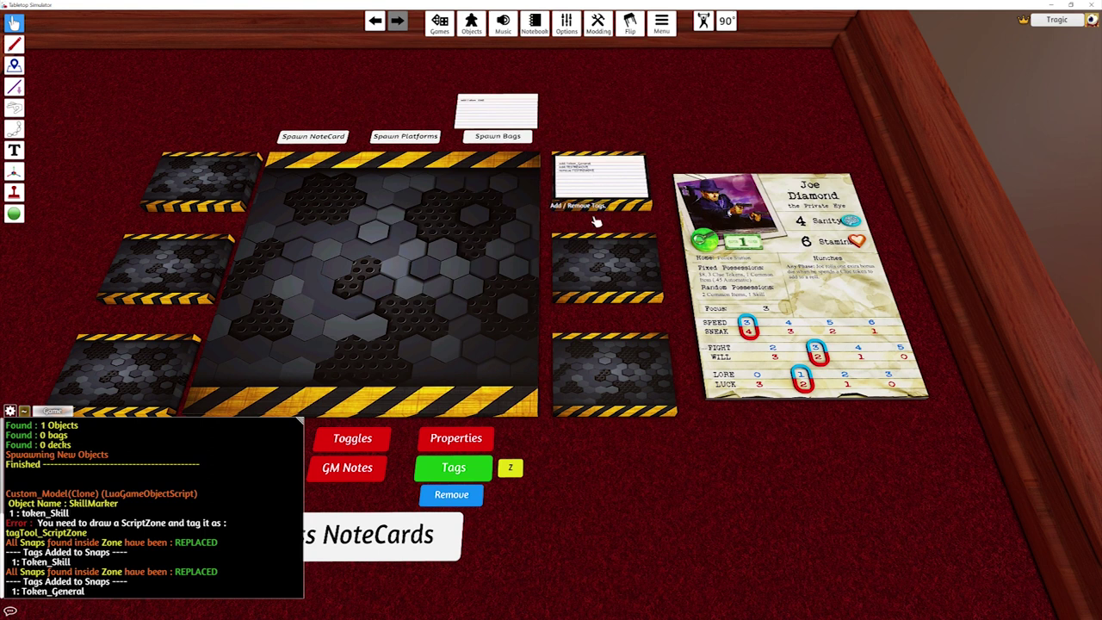
Switch the tagging mode to Add and add Token_General and TESTREMOVE to the snap points in the zone.
{"action": "key", "text": "a"}
{"action": "key", "text": "s"}
{"action": "left_click", "coordinate": [568, 437]}
{"action": "left_click", "coordinate": [569, 439]}
{"action": "left_click", "coordinate": [601, 412]}
Check the tags of the snap point under the dollar token on the character sheet.
{"action": "key", "text": "d"}
{"action": "key", "text": "w"}
{"action": "key", "text": "d"}
{"action": "key", "text": "w"}
{"action": "scroll", "coordinate": [638, 447], "scroll_direction": "up", "scroll_amount": 3}
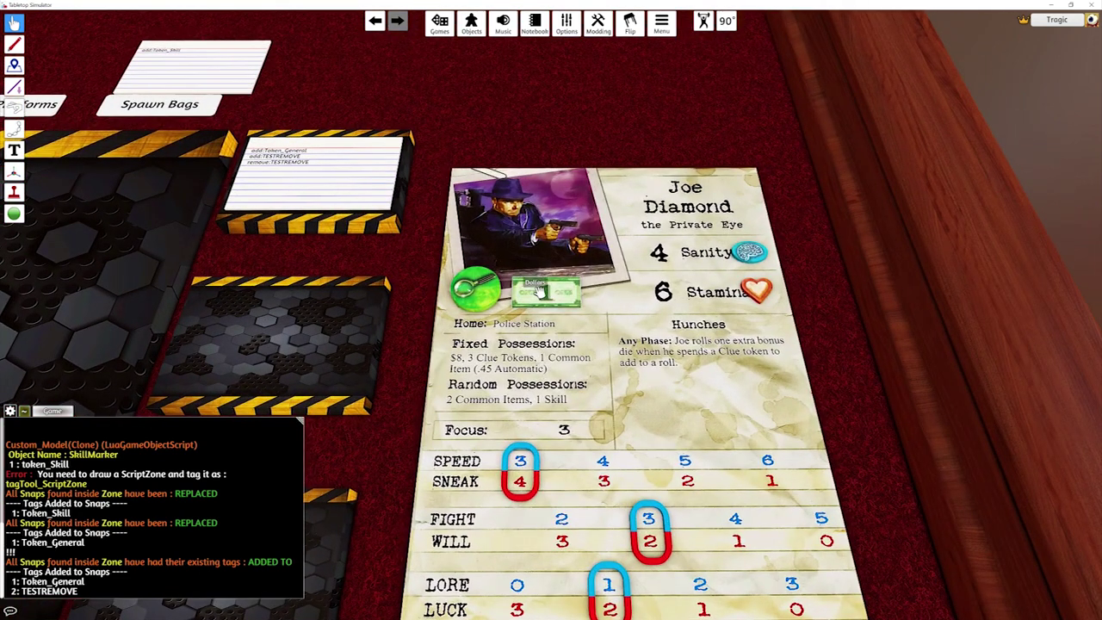
{"action": "left_click", "coordinate": [13, 213]}
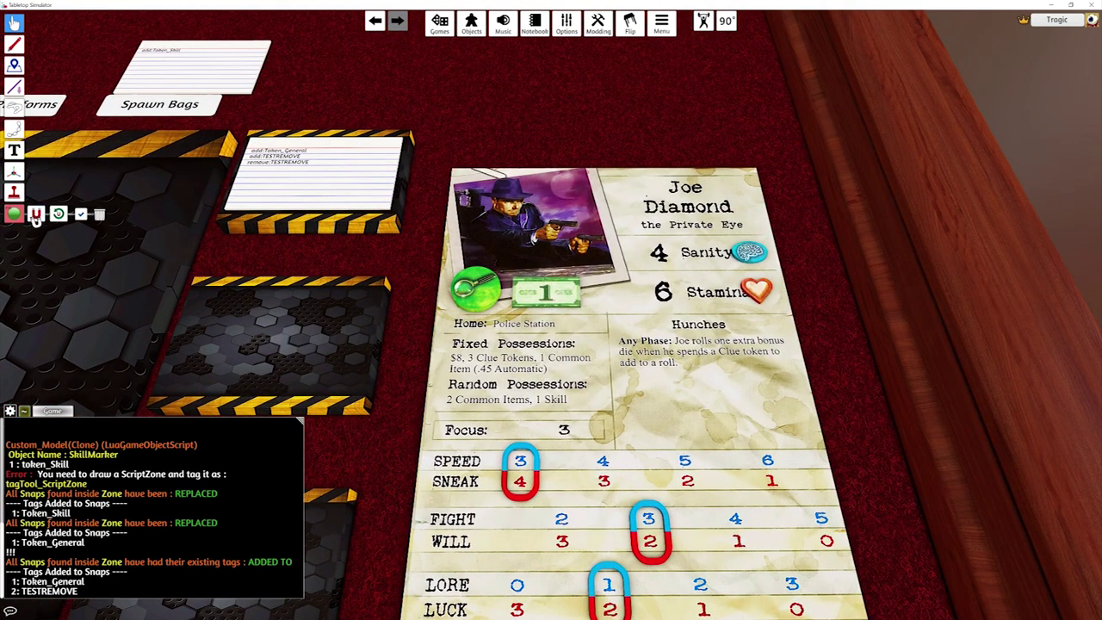
{"action": "left_click", "coordinate": [547, 293]}
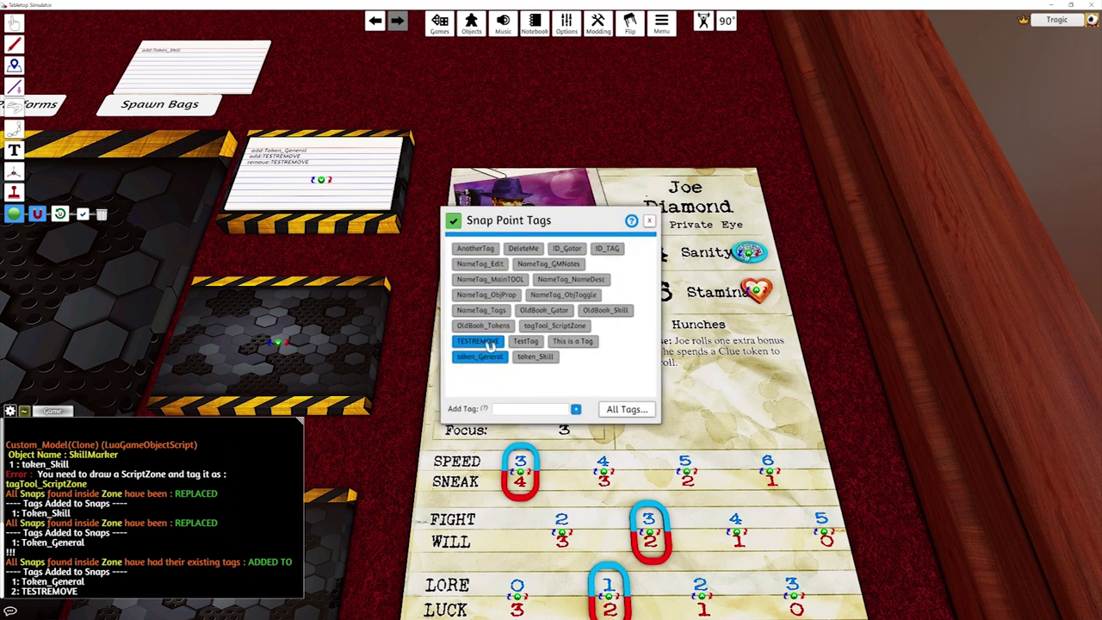
{"action": "left_click", "coordinate": [651, 222]}
{"action": "key", "text": "F1"}
Switch the tagging mode to Remove, check the notecard's text, and remove TESTREMOVE from the snap points in the zone.
{"action": "scroll", "coordinate": [659, 228], "scroll_direction": "down", "scroll_amount": 3}
{"action": "key", "text": "a"}
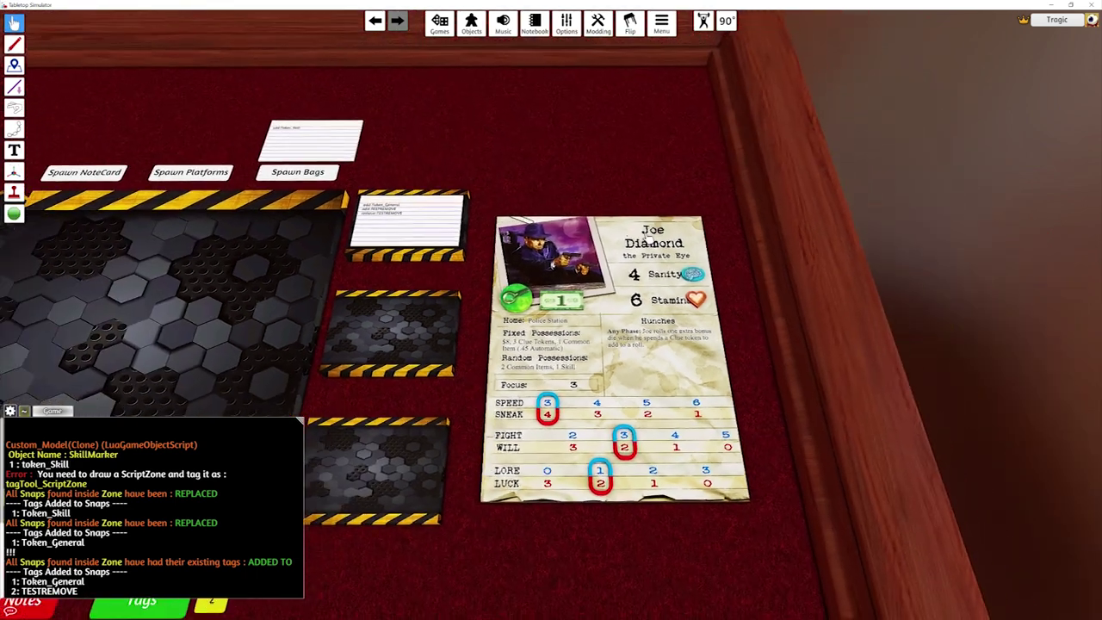
{"action": "key", "text": "s"}
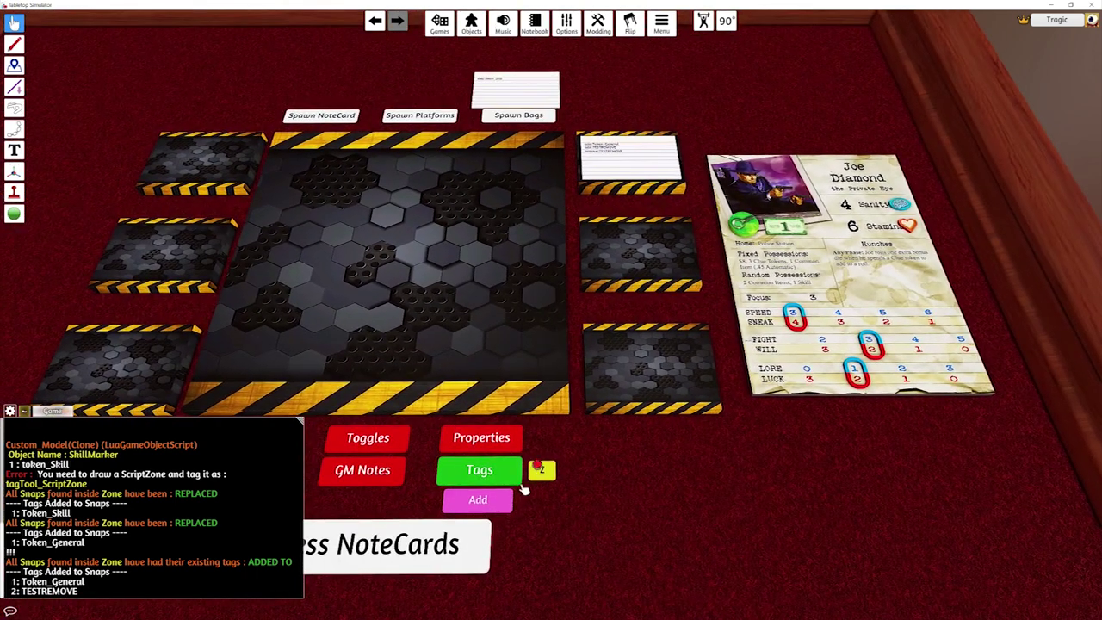
{"action": "left_click", "coordinate": [501, 497]}
{"action": "key", "text": "alt"}
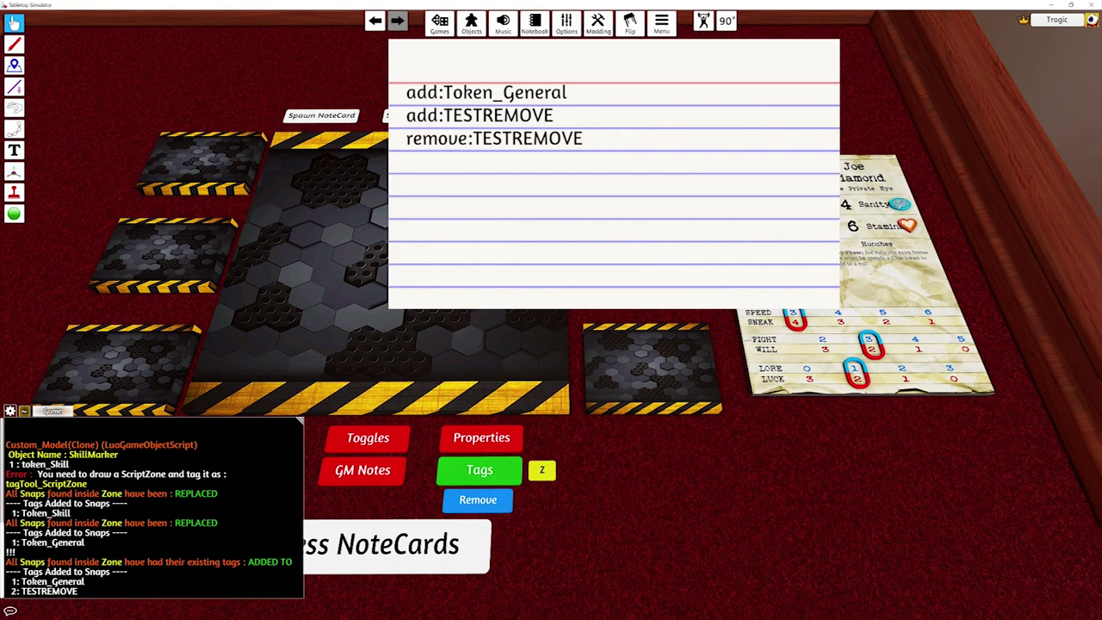
{"action": "left_click", "coordinate": [541, 469]}
Recheck the tags of the snap point under the dollar token to verify the removal.
{"action": "key", "text": "d"}
{"action": "scroll", "coordinate": [603, 458], "scroll_direction": "up", "scroll_amount": 4}
{"action": "key", "text": "w"}
{"action": "key", "text": "d"}
{"action": "left_click", "coordinate": [14, 213]}
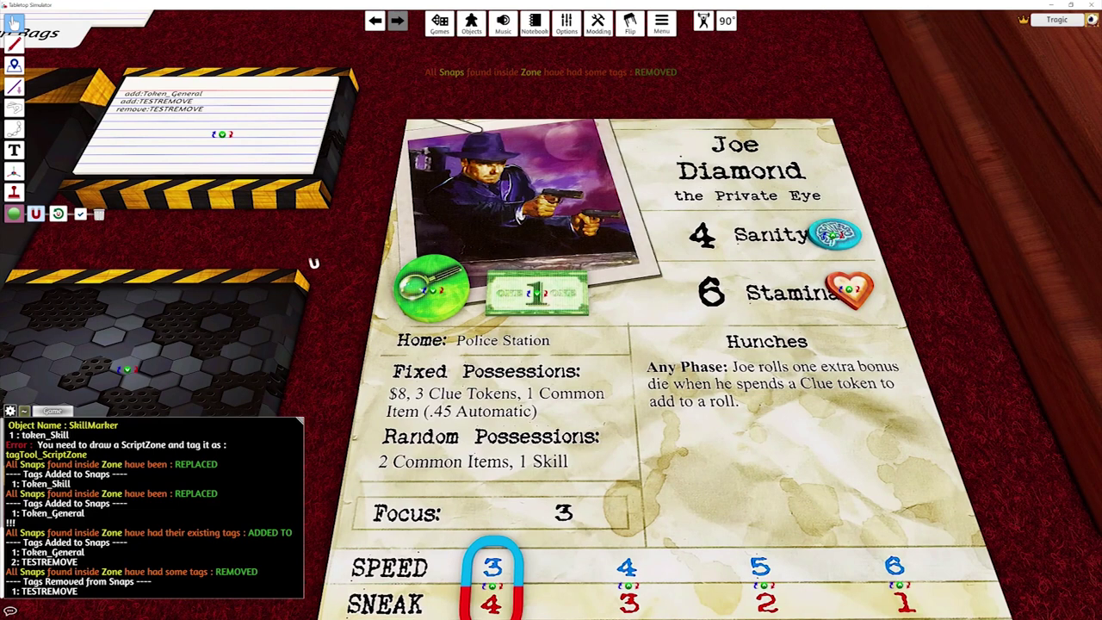
{"action": "right_click", "coordinate": [539, 295]}
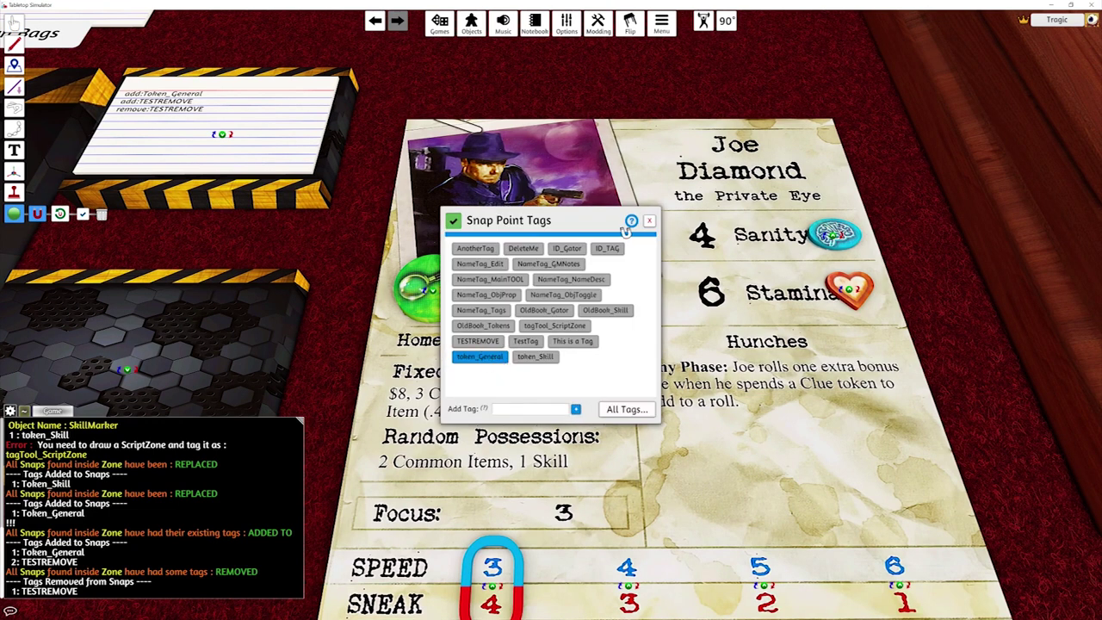
{"action": "left_click", "coordinate": [650, 221]}
{"action": "key", "text": "F1"}
Delete the scripting zone covering the upper part of the Joe Diamond sheet.
{"action": "scroll", "coordinate": [687, 218], "scroll_direction": "down", "scroll_amount": 1}
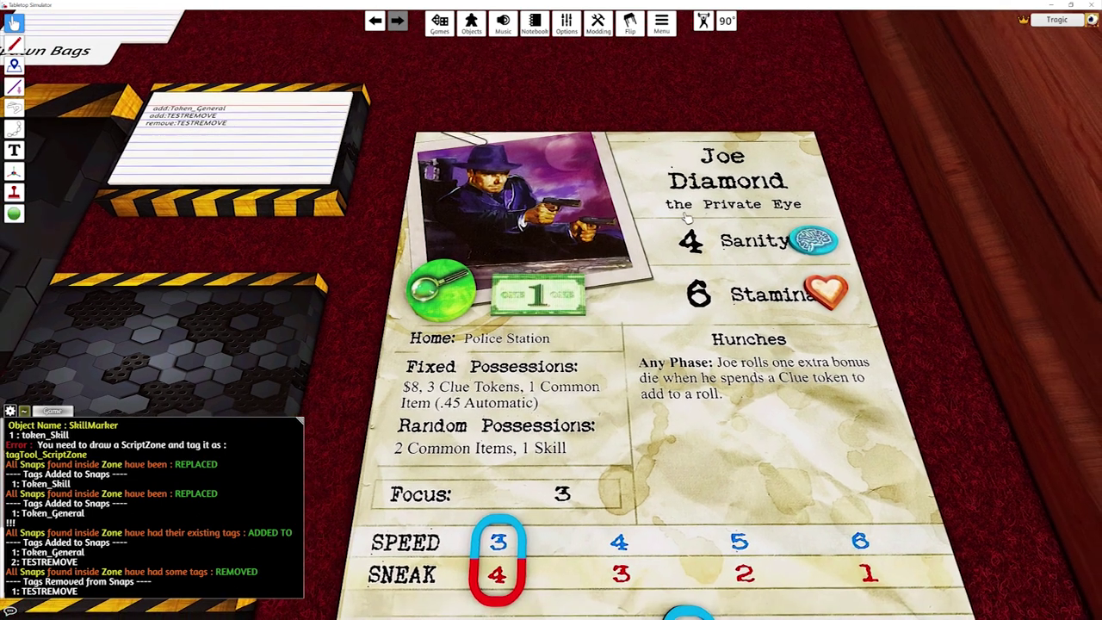
{"action": "scroll", "coordinate": [687, 218], "scroll_direction": "down", "scroll_amount": 5}
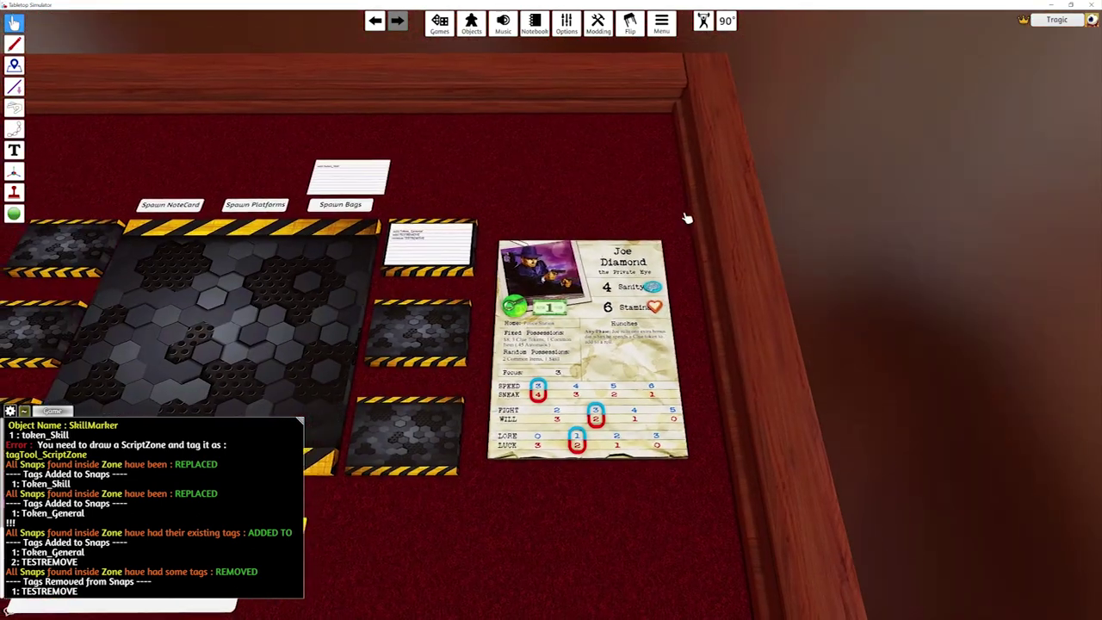
{"action": "key", "text": "a"}
{"action": "key", "text": "s"}
{"action": "key", "text": "d"}
{"action": "mouse_move", "coordinate": [14, 65]}
{"action": "left_click", "coordinate": [151, 65]}
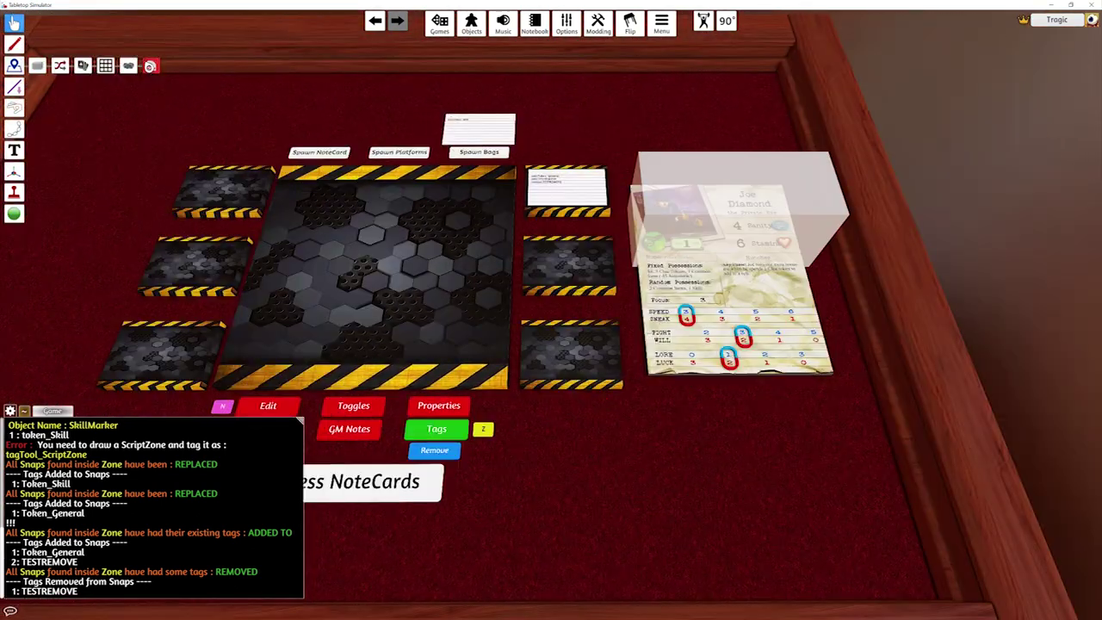
{"action": "key", "text": "z"}
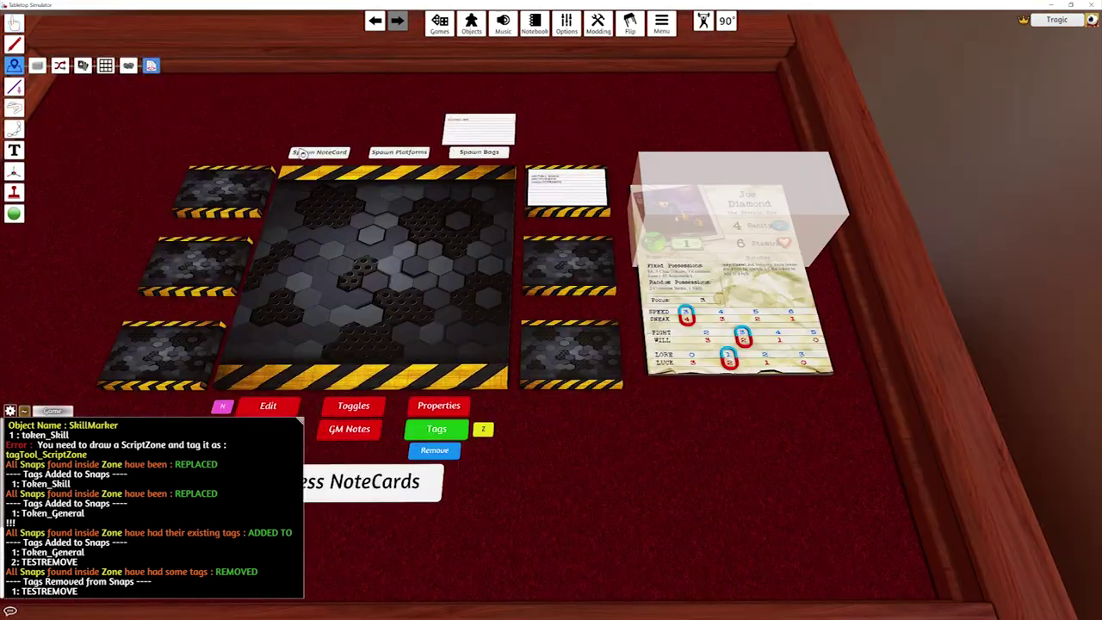
{"action": "right_click", "coordinate": [793, 158]}
{"action": "left_click", "coordinate": [834, 201]}
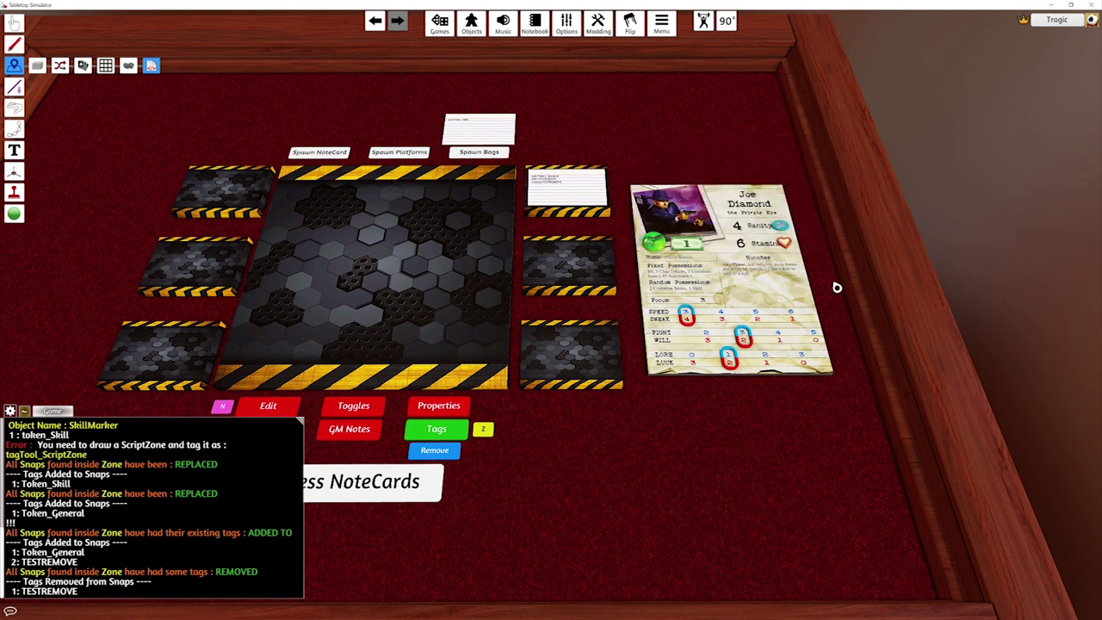
Draw a new scripting zone around the entire Joe Diamond sheet in the top-down view and return to the third-person view.
{"action": "key", "text": "p"}
{"action": "key", "text": "p"}
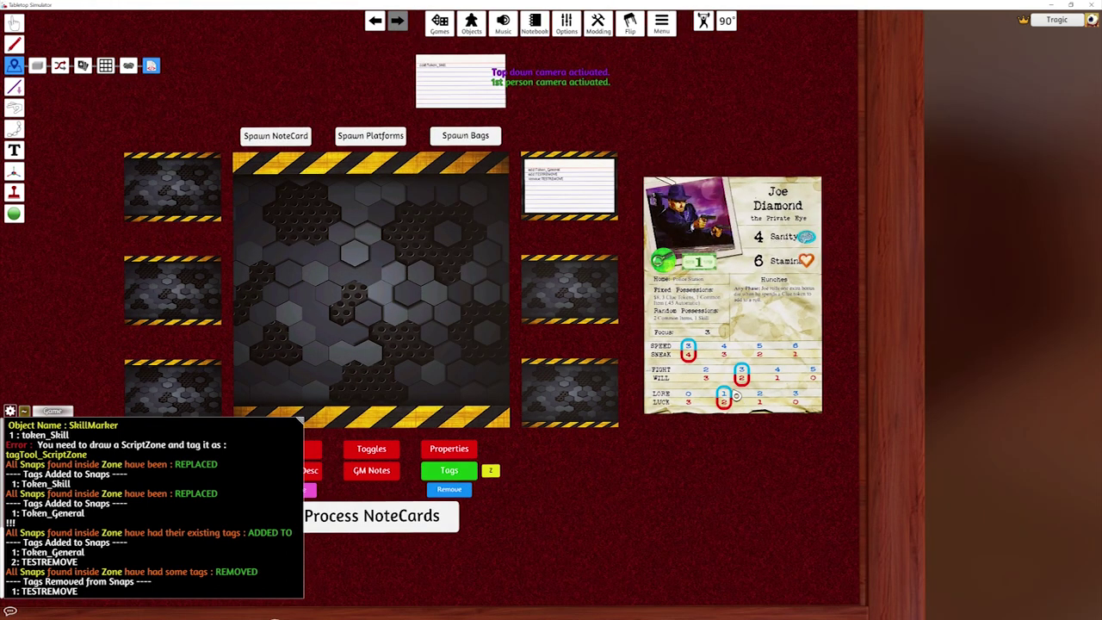
{"action": "key", "text": "d"}
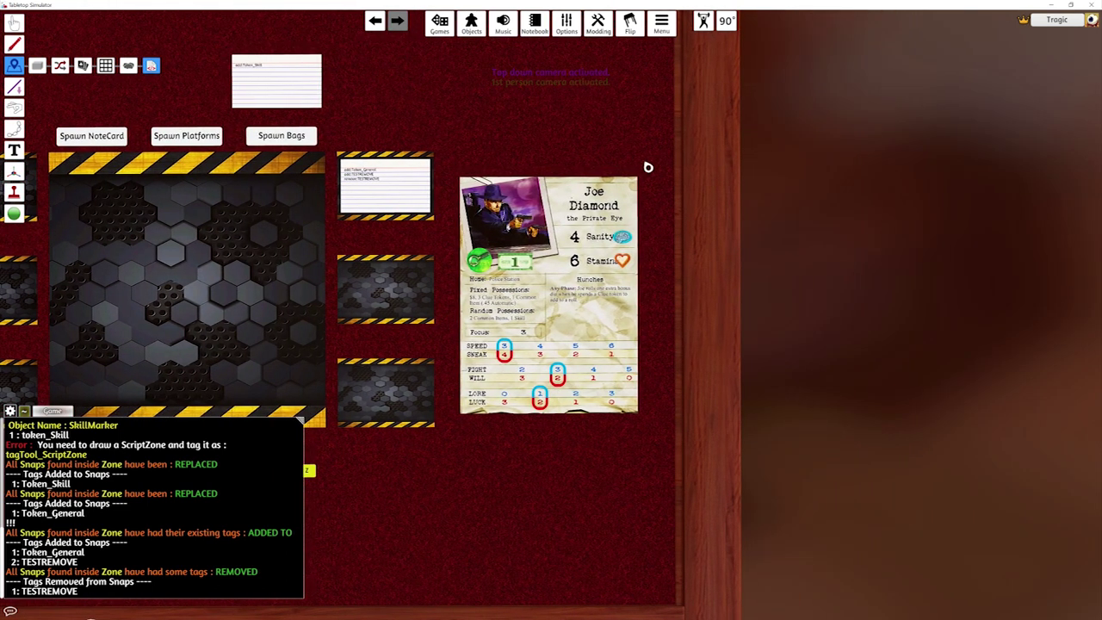
{"action": "left_click_drag", "start_coordinate": [662, 156], "coordinate": [449, 433]}
{"action": "key", "text": "p"}
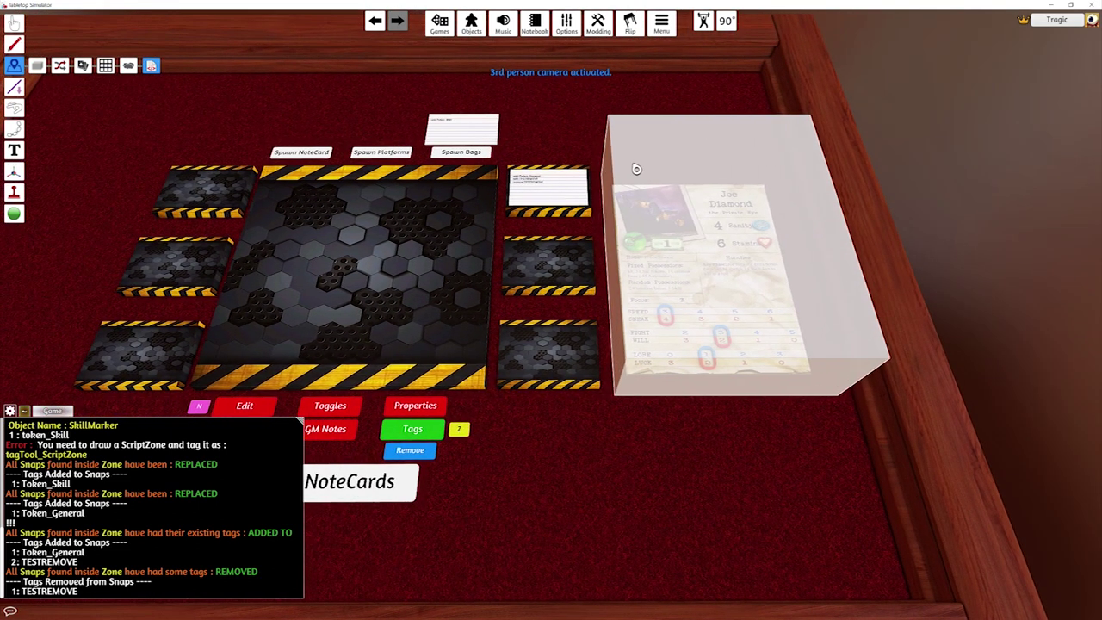
Tag the new scripting zone with tagTool_ScriptZone.
{"action": "right_click", "coordinate": [741, 147]}
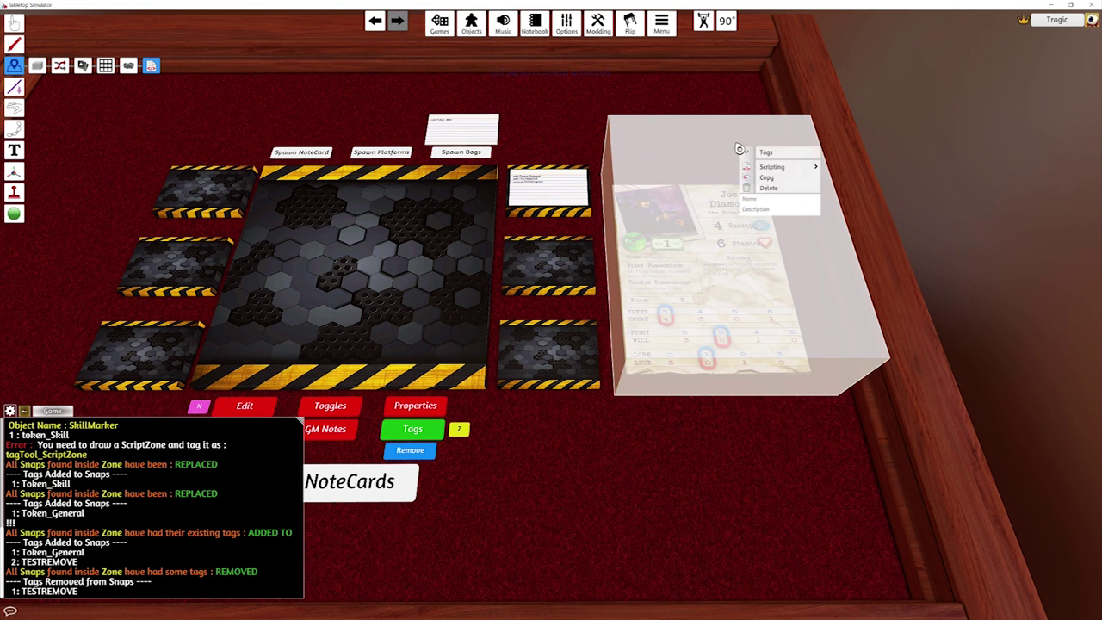
{"action": "left_click", "coordinate": [776, 157]}
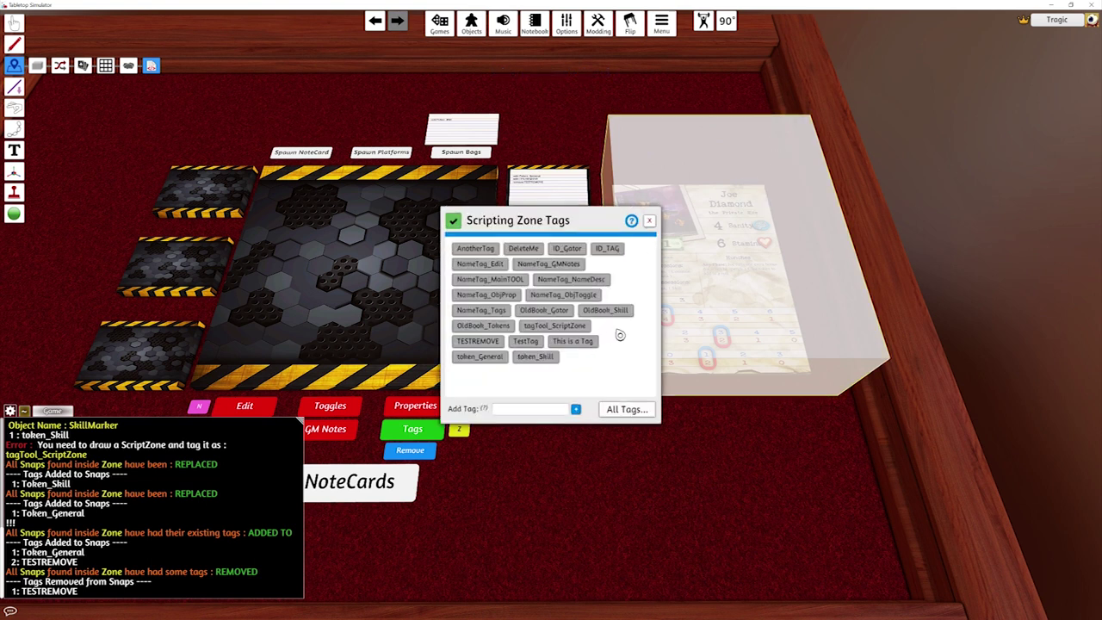
{"action": "left_click", "coordinate": [568, 331]}
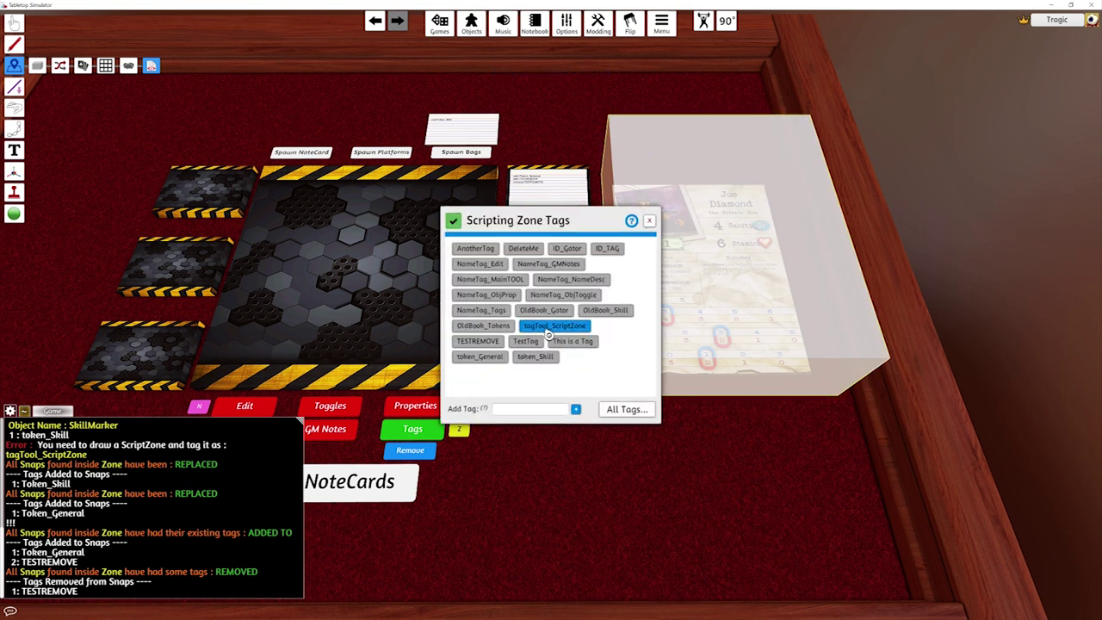
{"action": "left_click", "coordinate": [649, 220]}
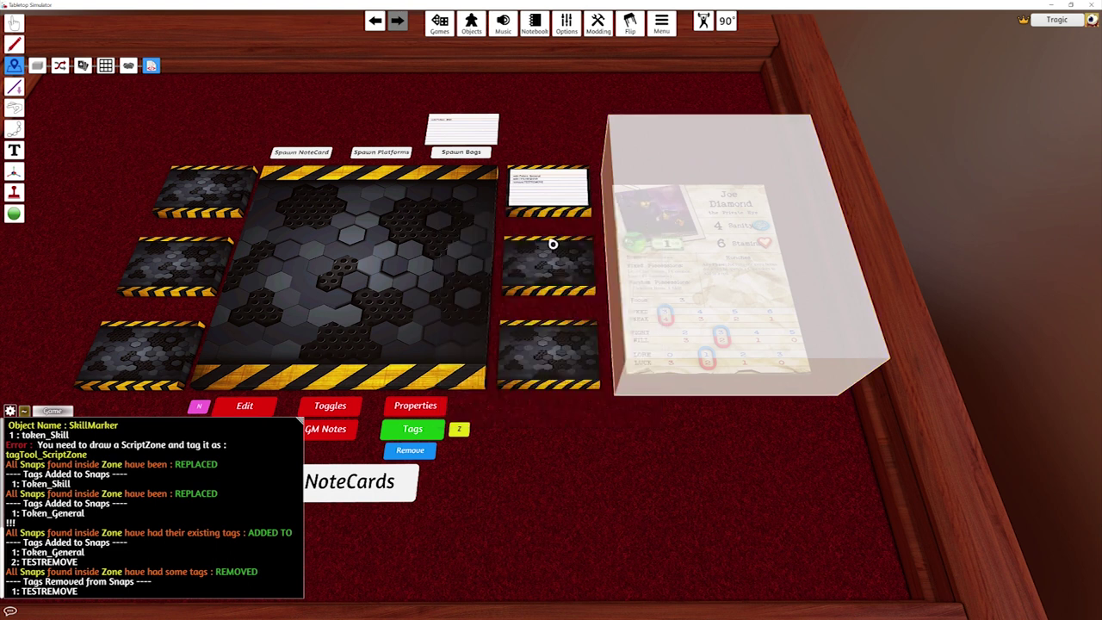
Switch the tag mode to Clear and apply it to all snap points inside the scripting zone around the Joe Diamond sheet.
{"action": "left_click", "coordinate": [16, 24]}
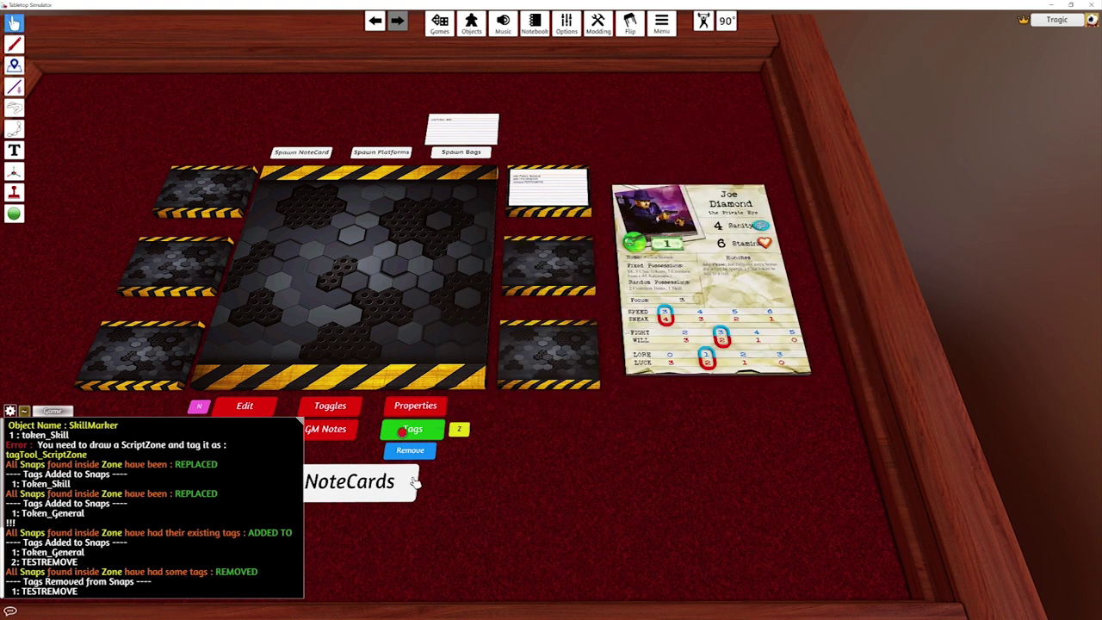
{"action": "left_click", "coordinate": [410, 449]}
{"action": "left_click", "coordinate": [427, 454]}
{"action": "left_click", "coordinate": [427, 454]}
{"action": "left_click", "coordinate": [428, 452]}
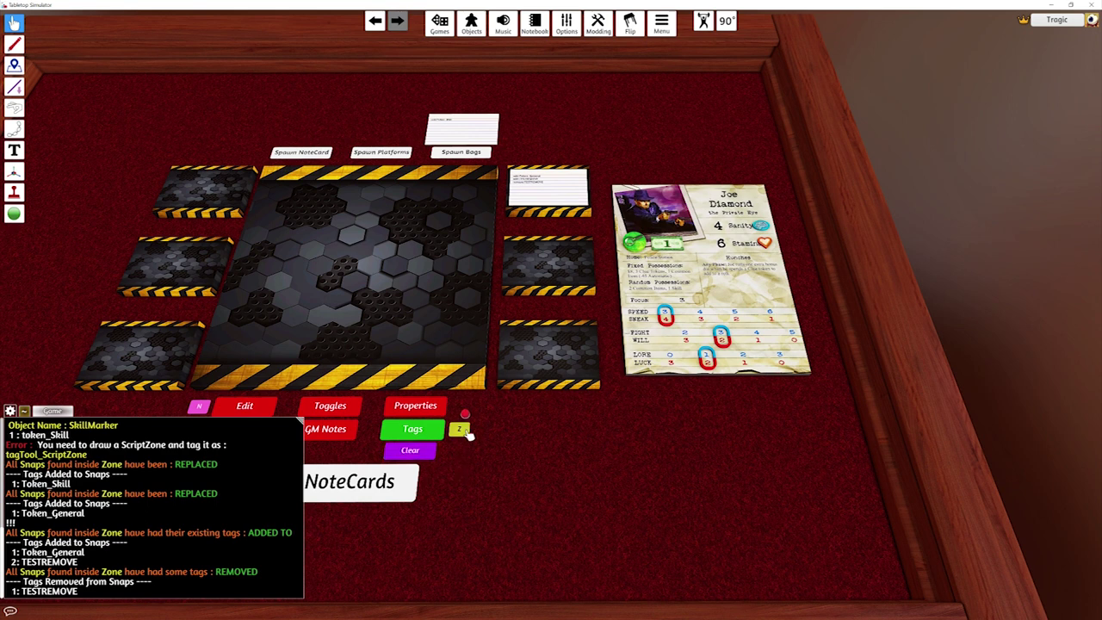
{"action": "left_click", "coordinate": [461, 430]}
Check the tags of the snap point under the dollar token, close them and return to the grab tool.
{"action": "key", "text": "d"}
{"action": "scroll", "coordinate": [586, 416], "scroll_direction": "up", "scroll_amount": 5}
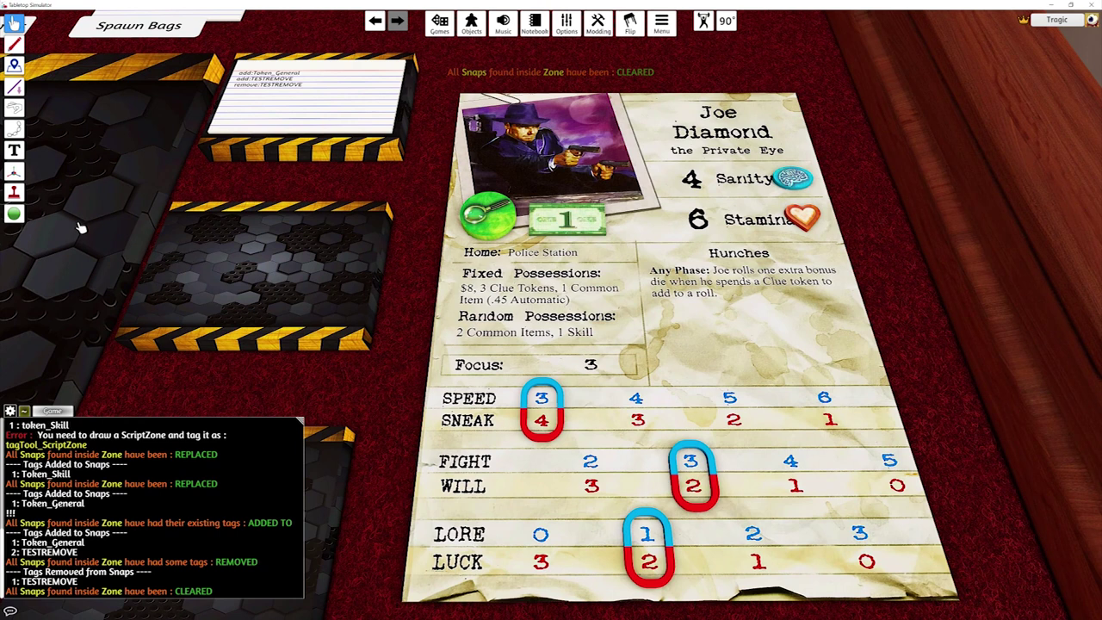
{"action": "left_click", "coordinate": [14, 214]}
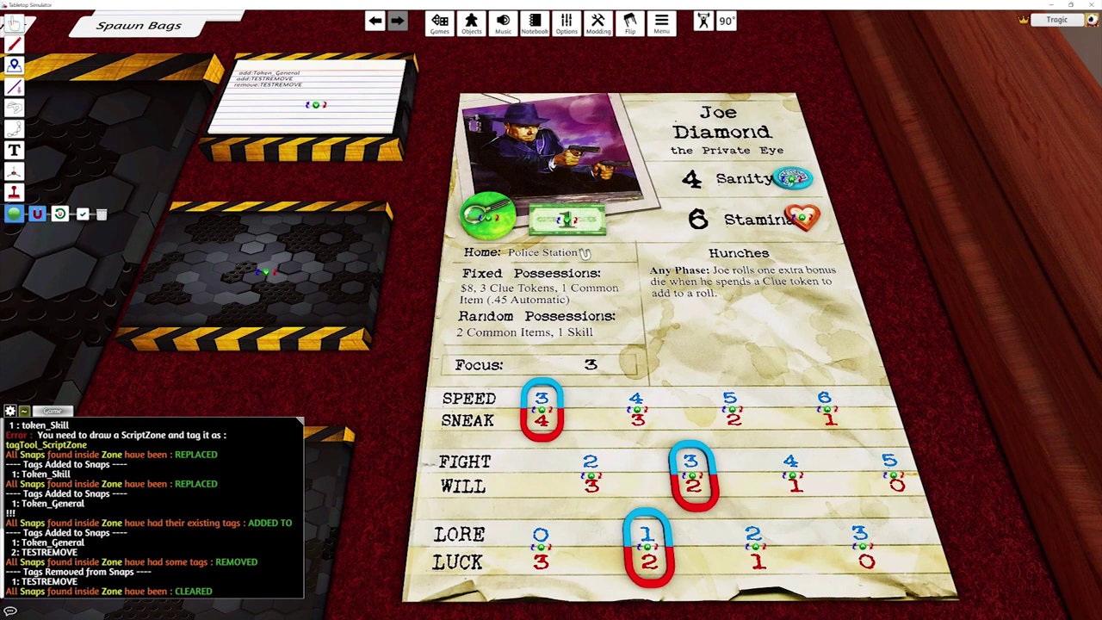
{"action": "right_click", "coordinate": [568, 221]}
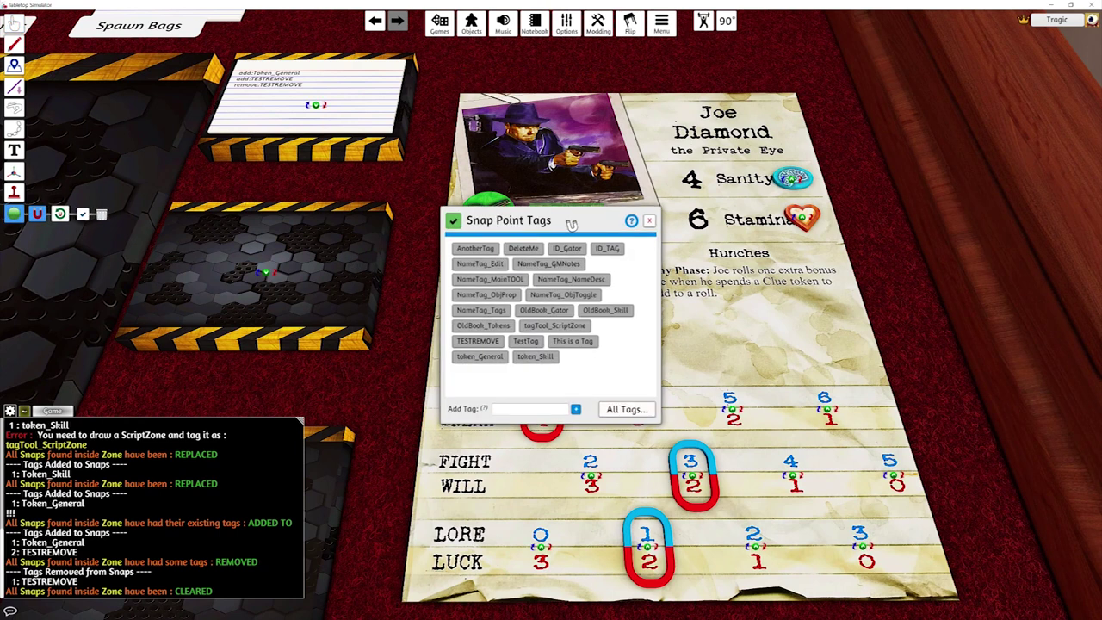
{"action": "left_click", "coordinate": [650, 221]}
{"action": "scroll", "coordinate": [586, 243], "scroll_direction": "down", "scroll_amount": 10}
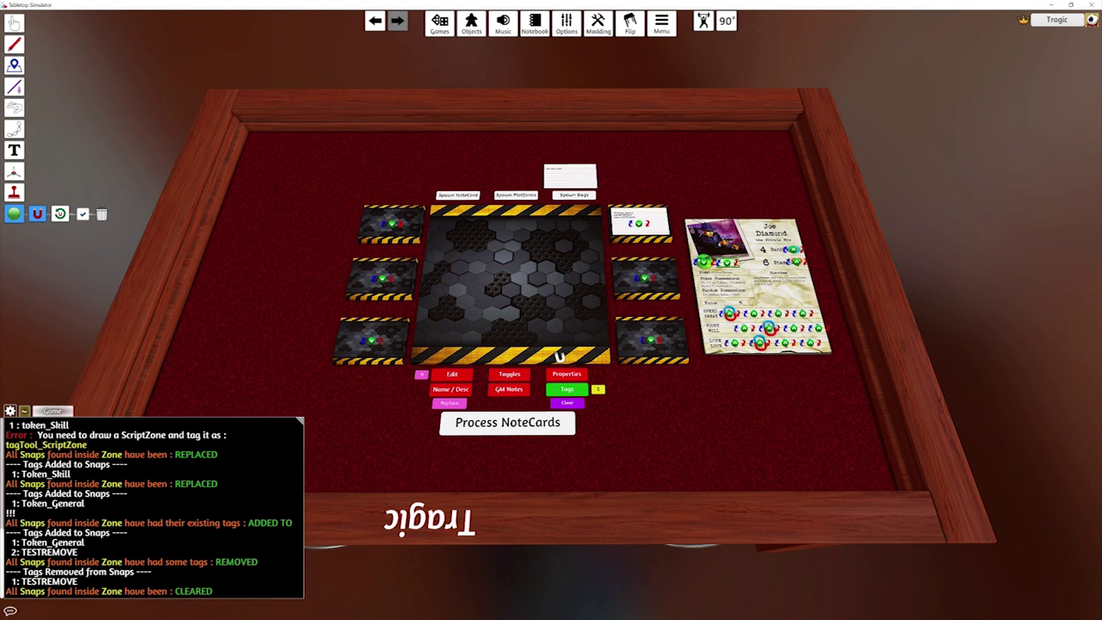
{"action": "key", "text": "F1"}
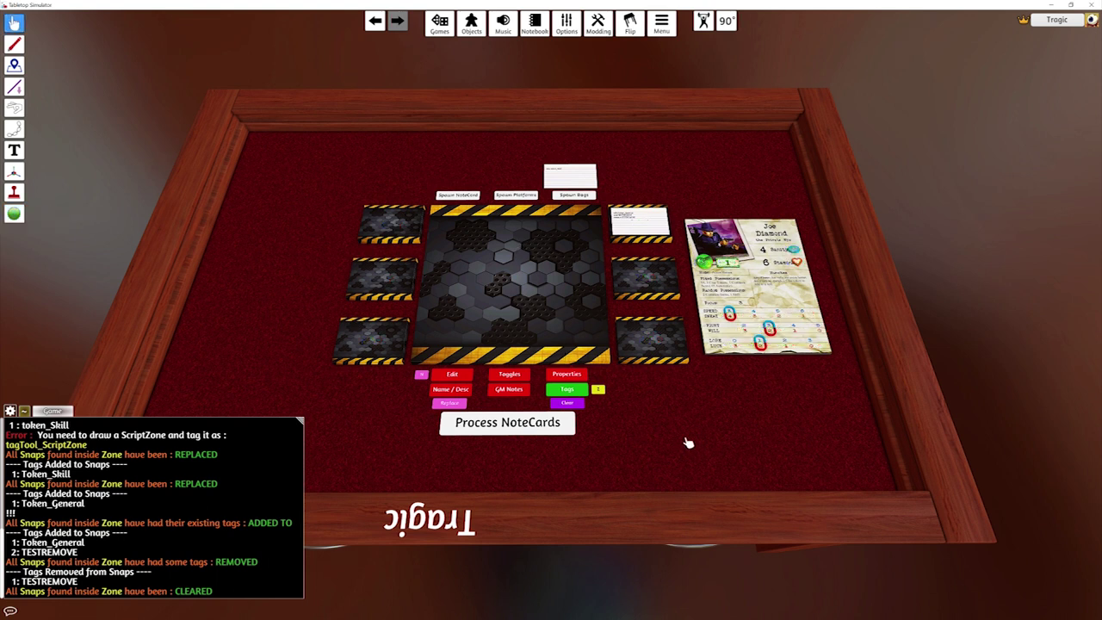